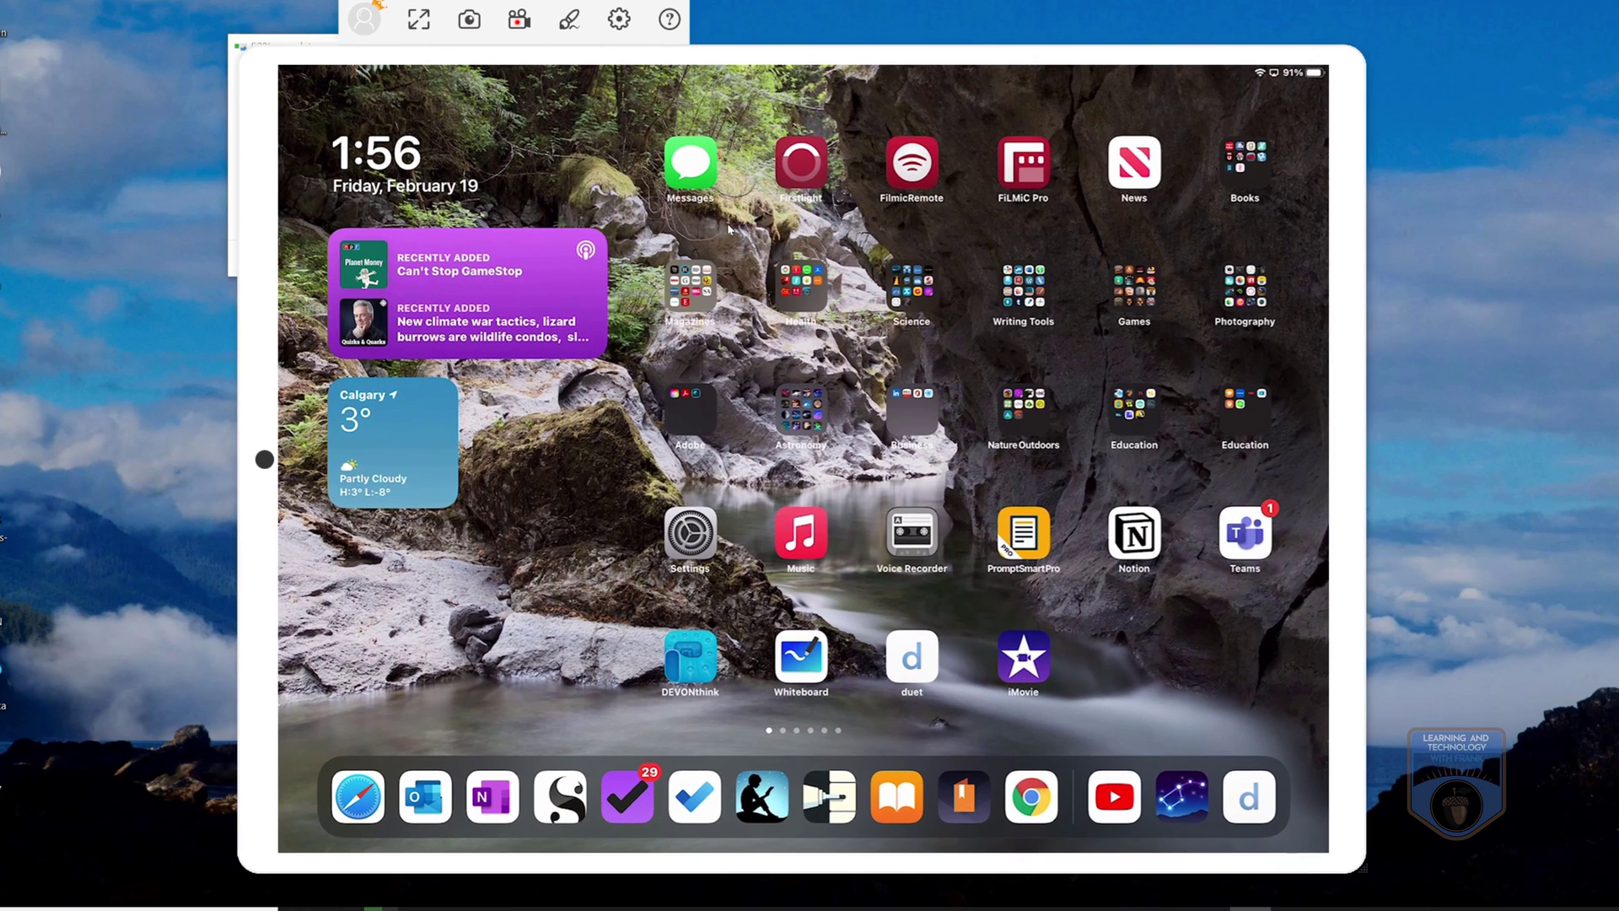
Nudge the mirrored iPad window into place and open ApowerMirror's Settings page.
mouse_move(274, 350)
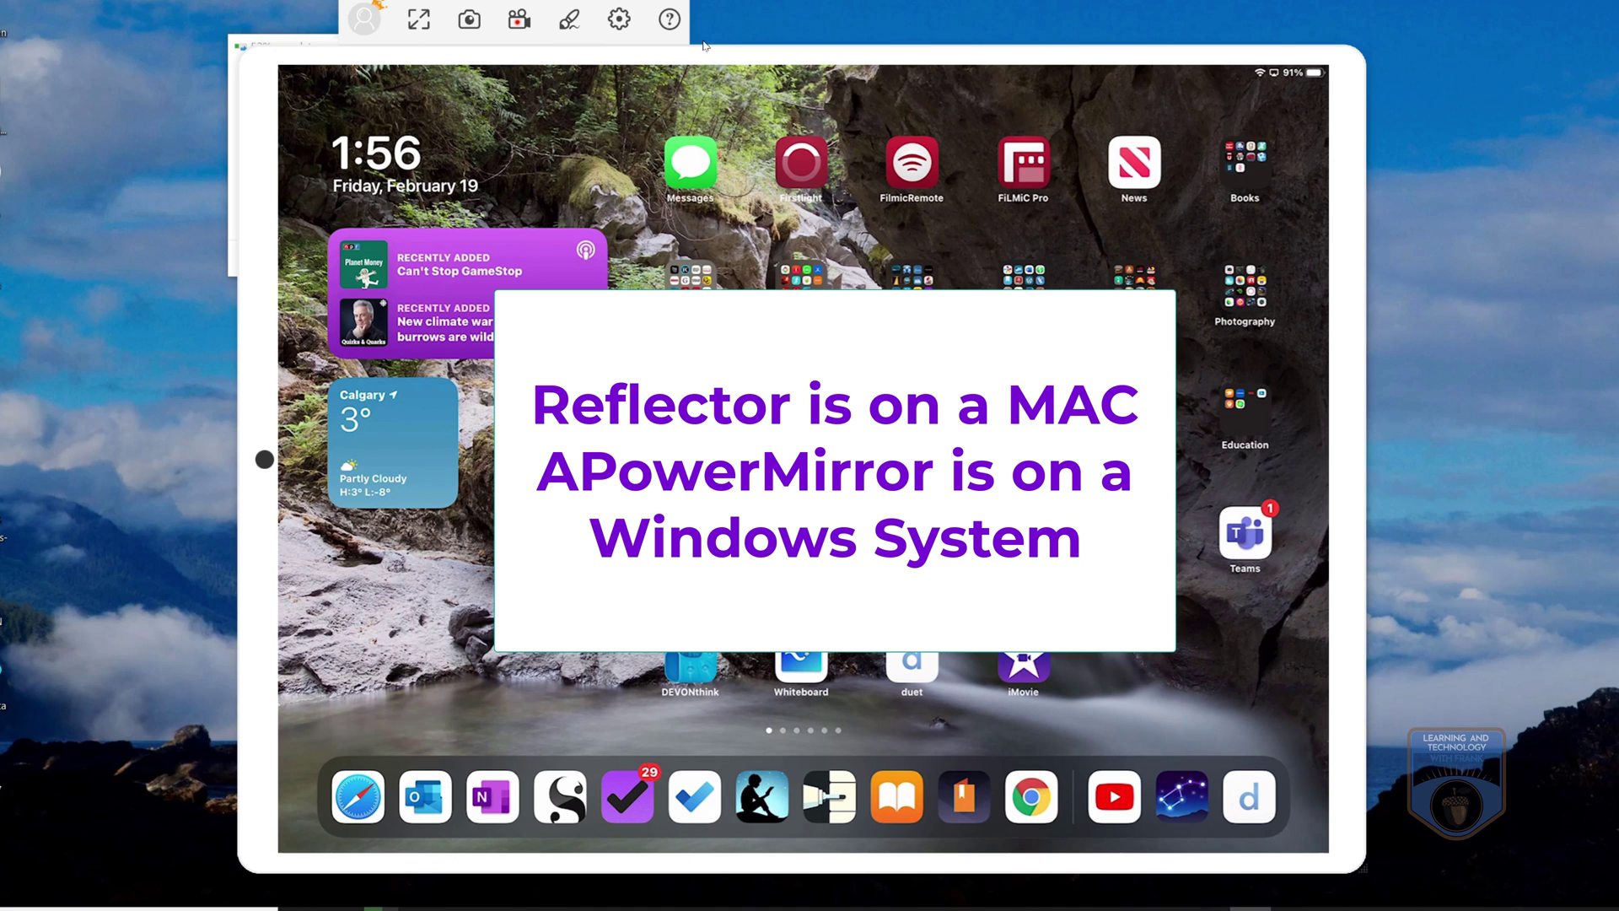
mouse_move(708, 60)
mouse_down()
mouse_move(688, 68)
mouse_move(716, 53)
mouse_up()
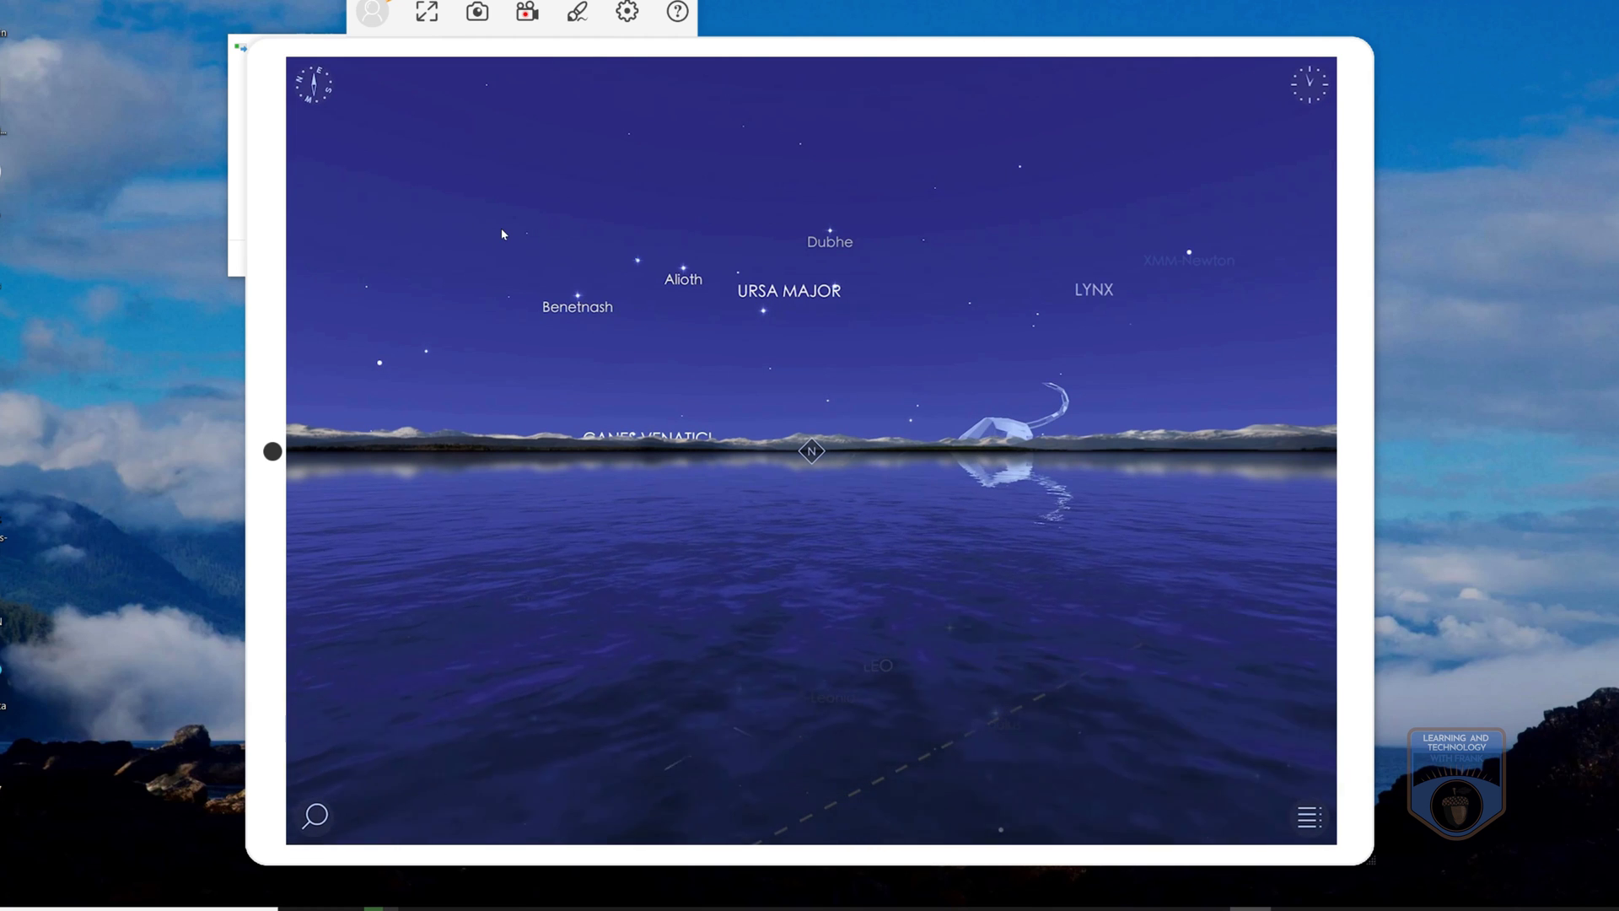
click(626, 11)
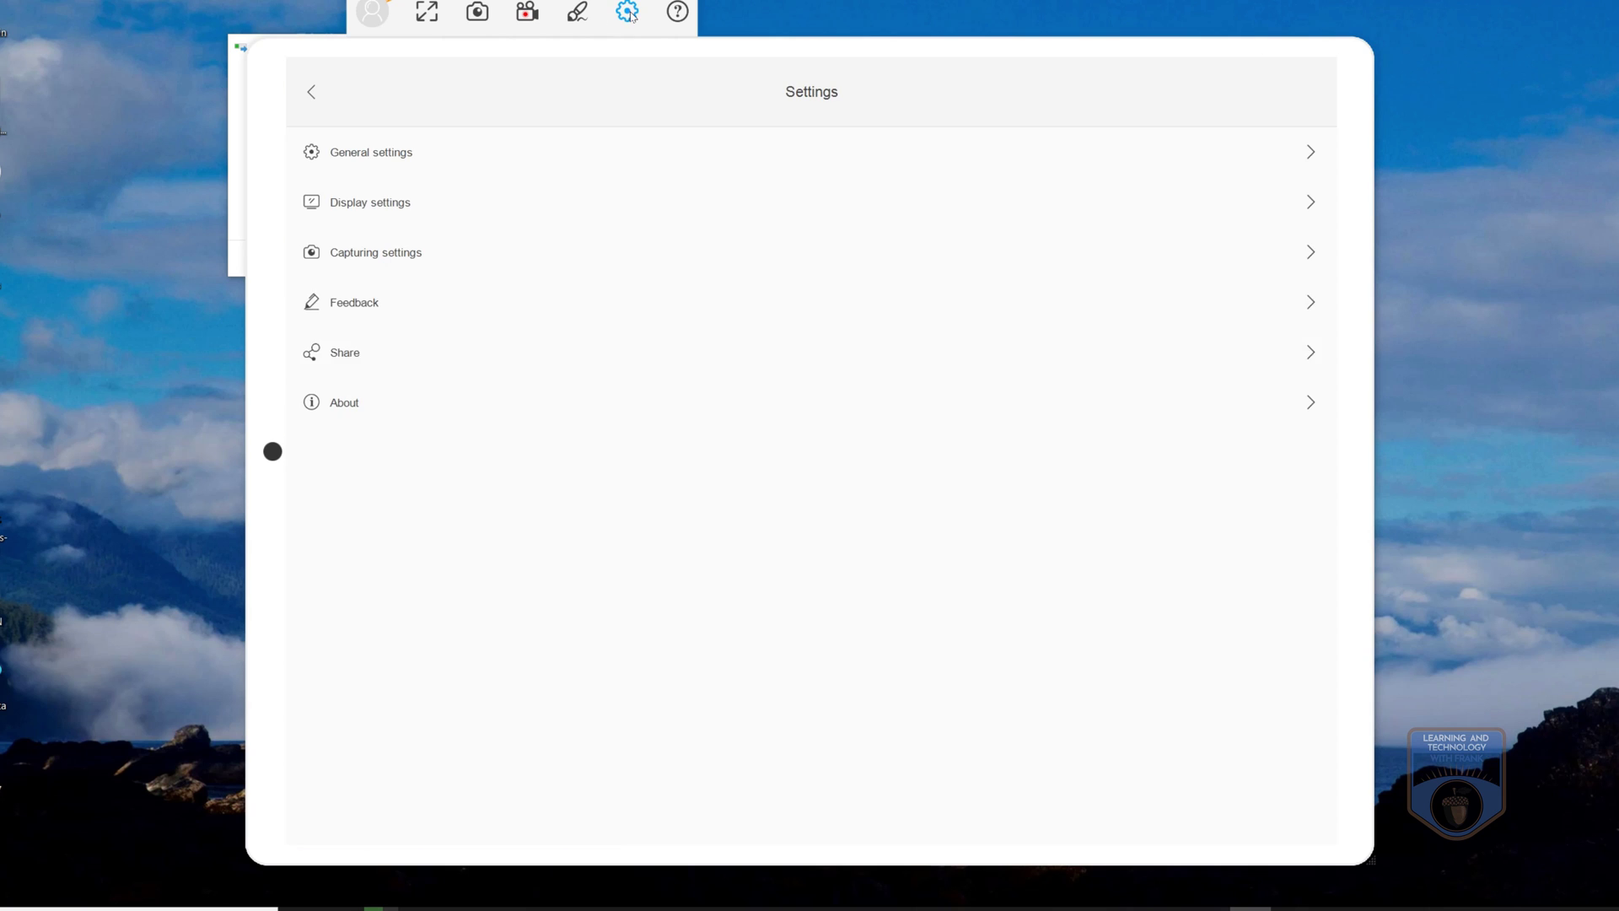
Keep System sound as the Capturing audio input, then back out to the mirrored sky view.
click(355, 254)
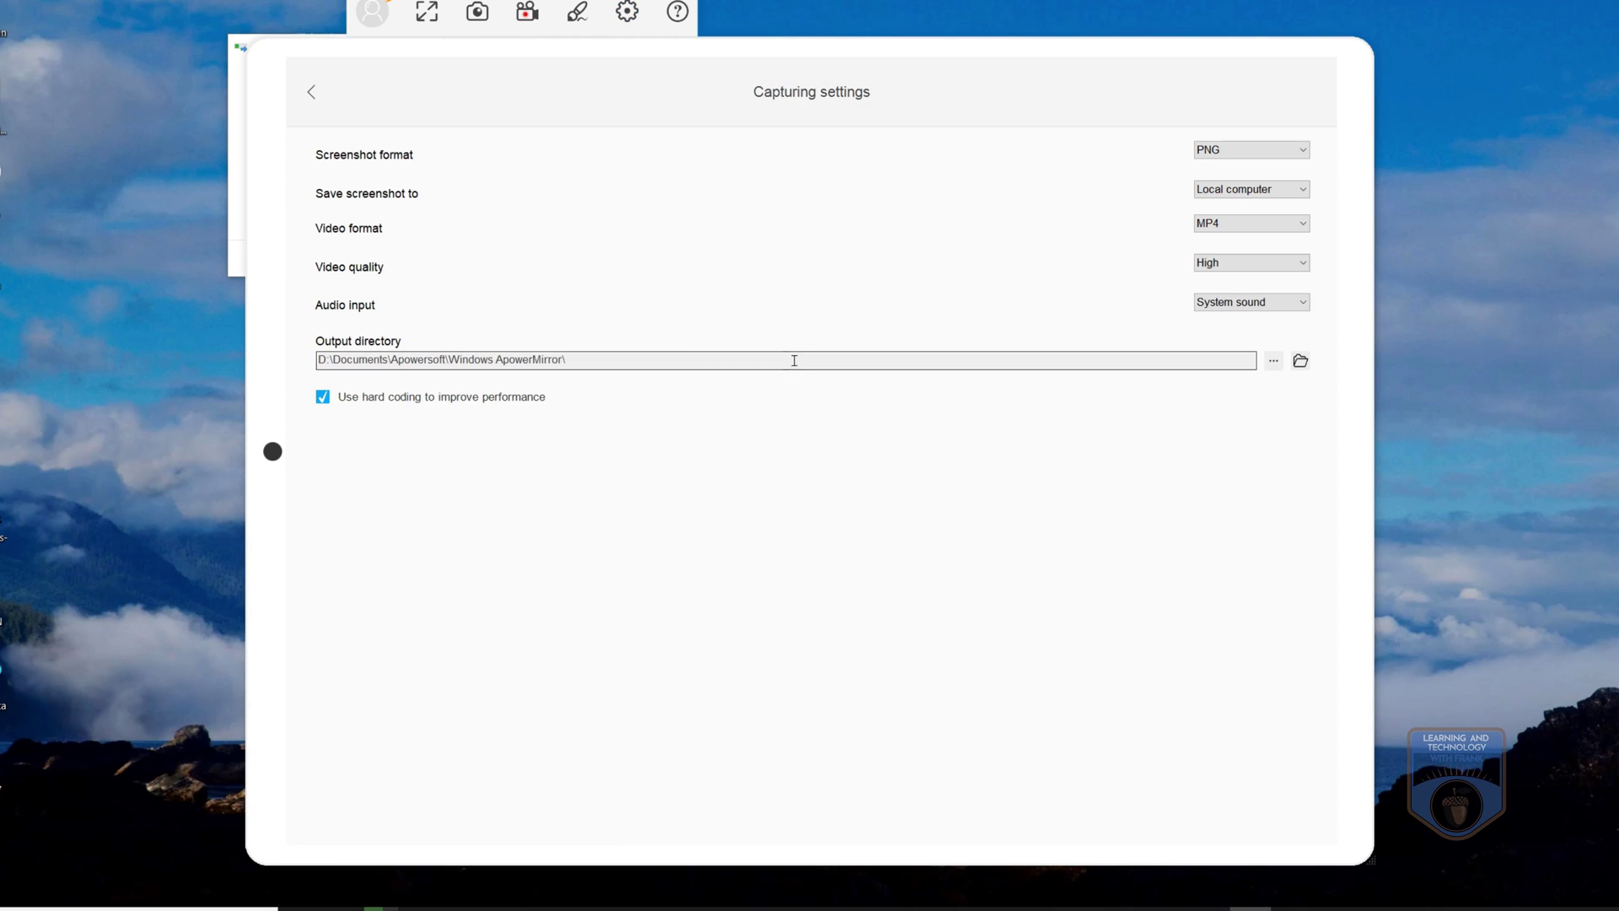
click(1305, 304)
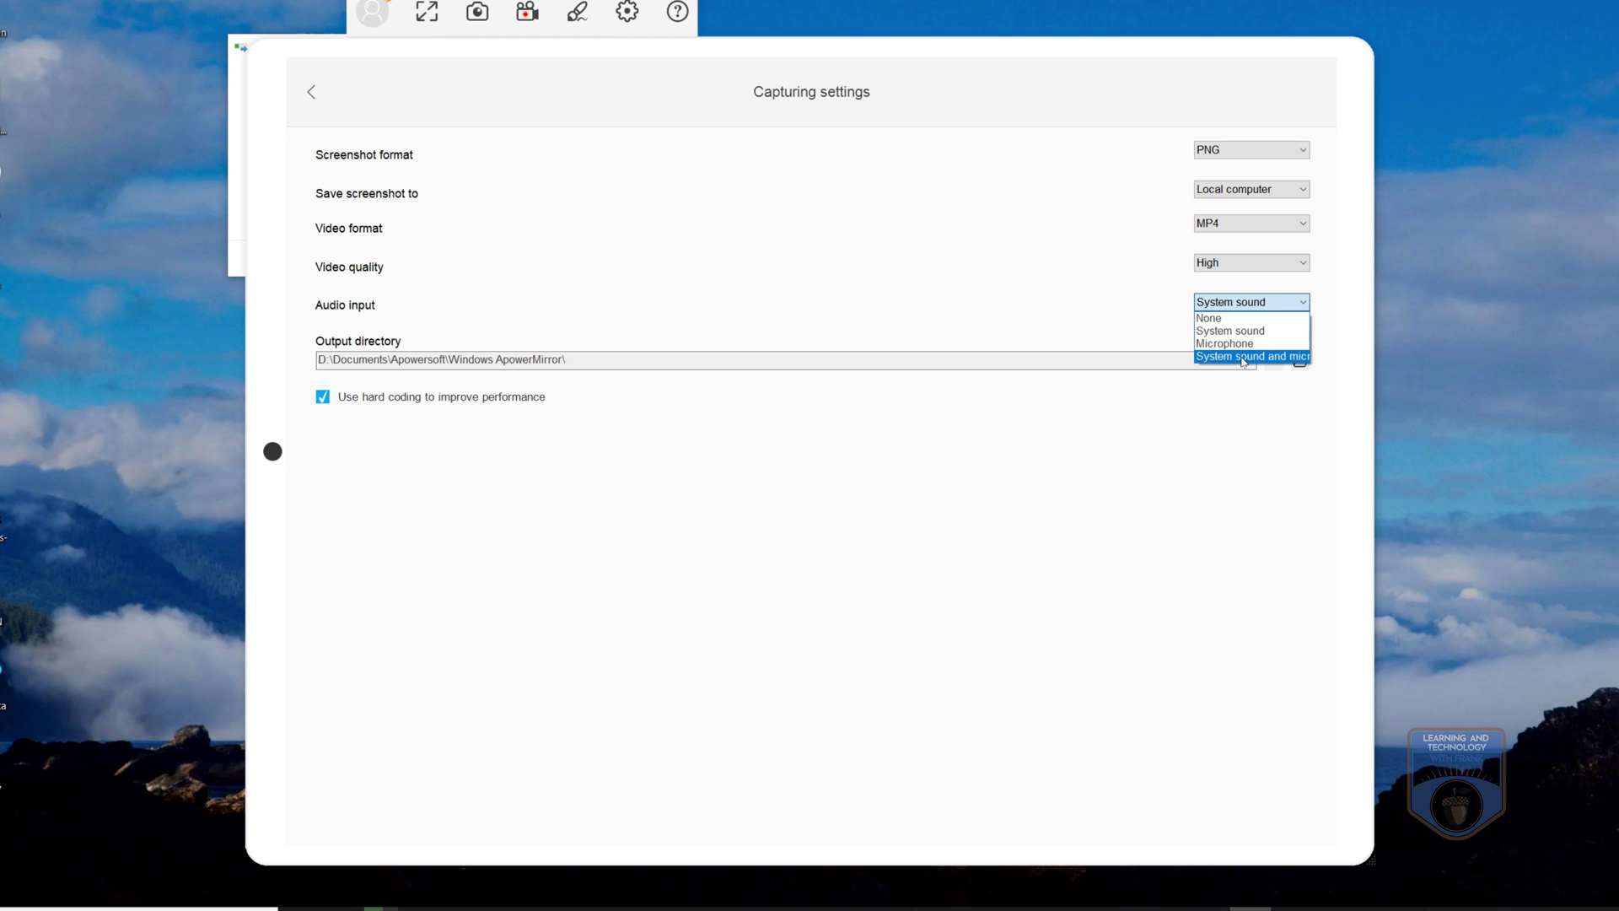
click(1243, 333)
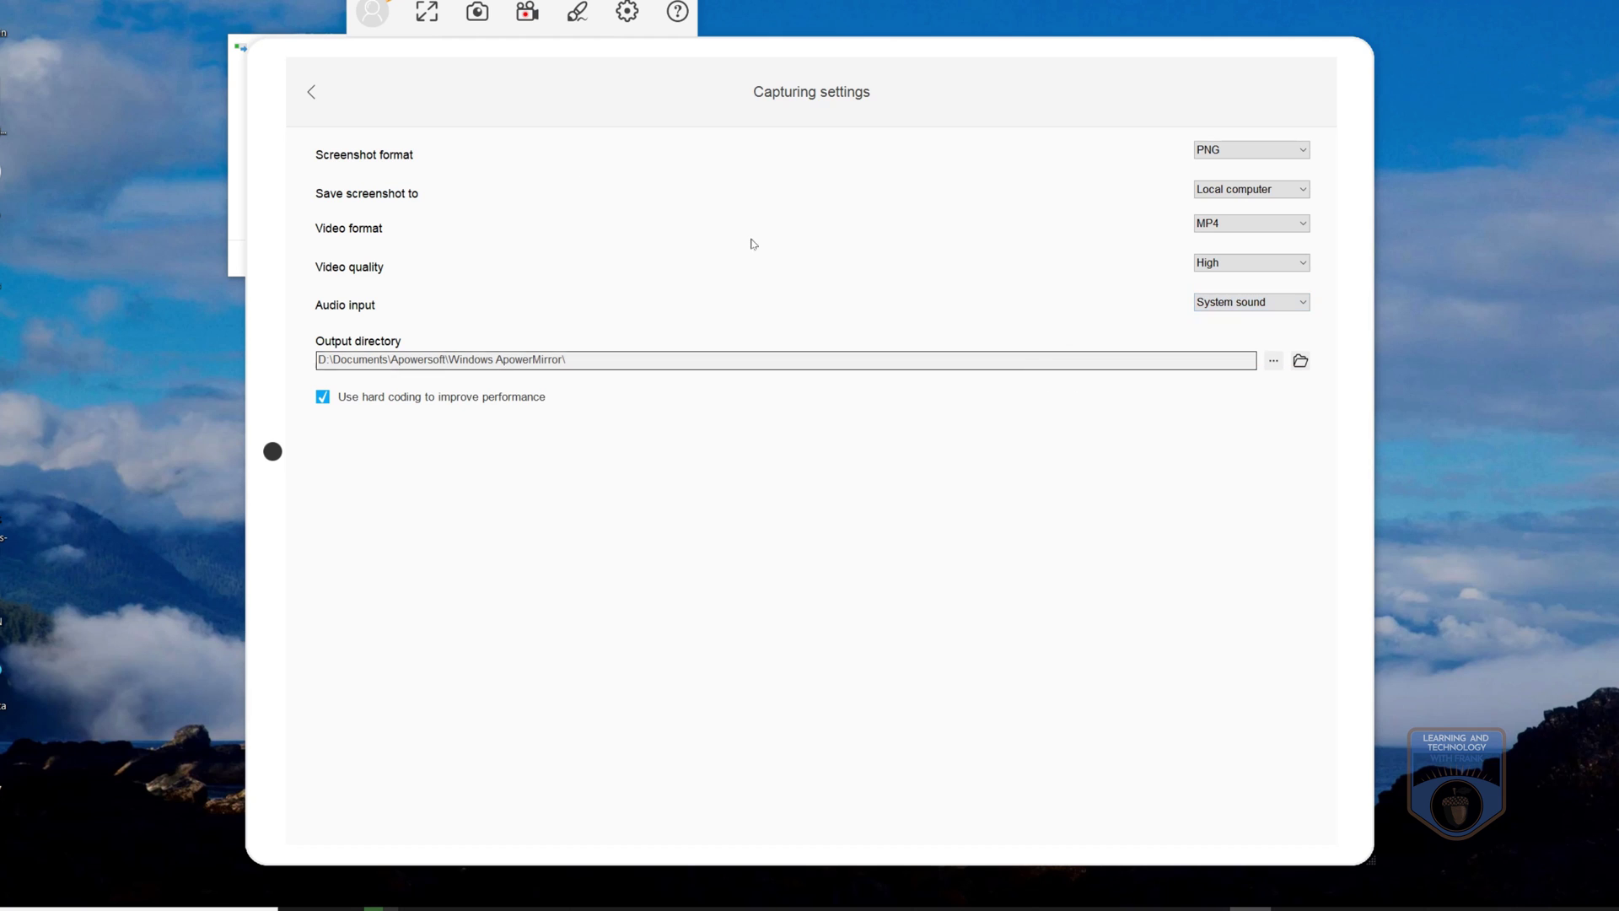
click(311, 91)
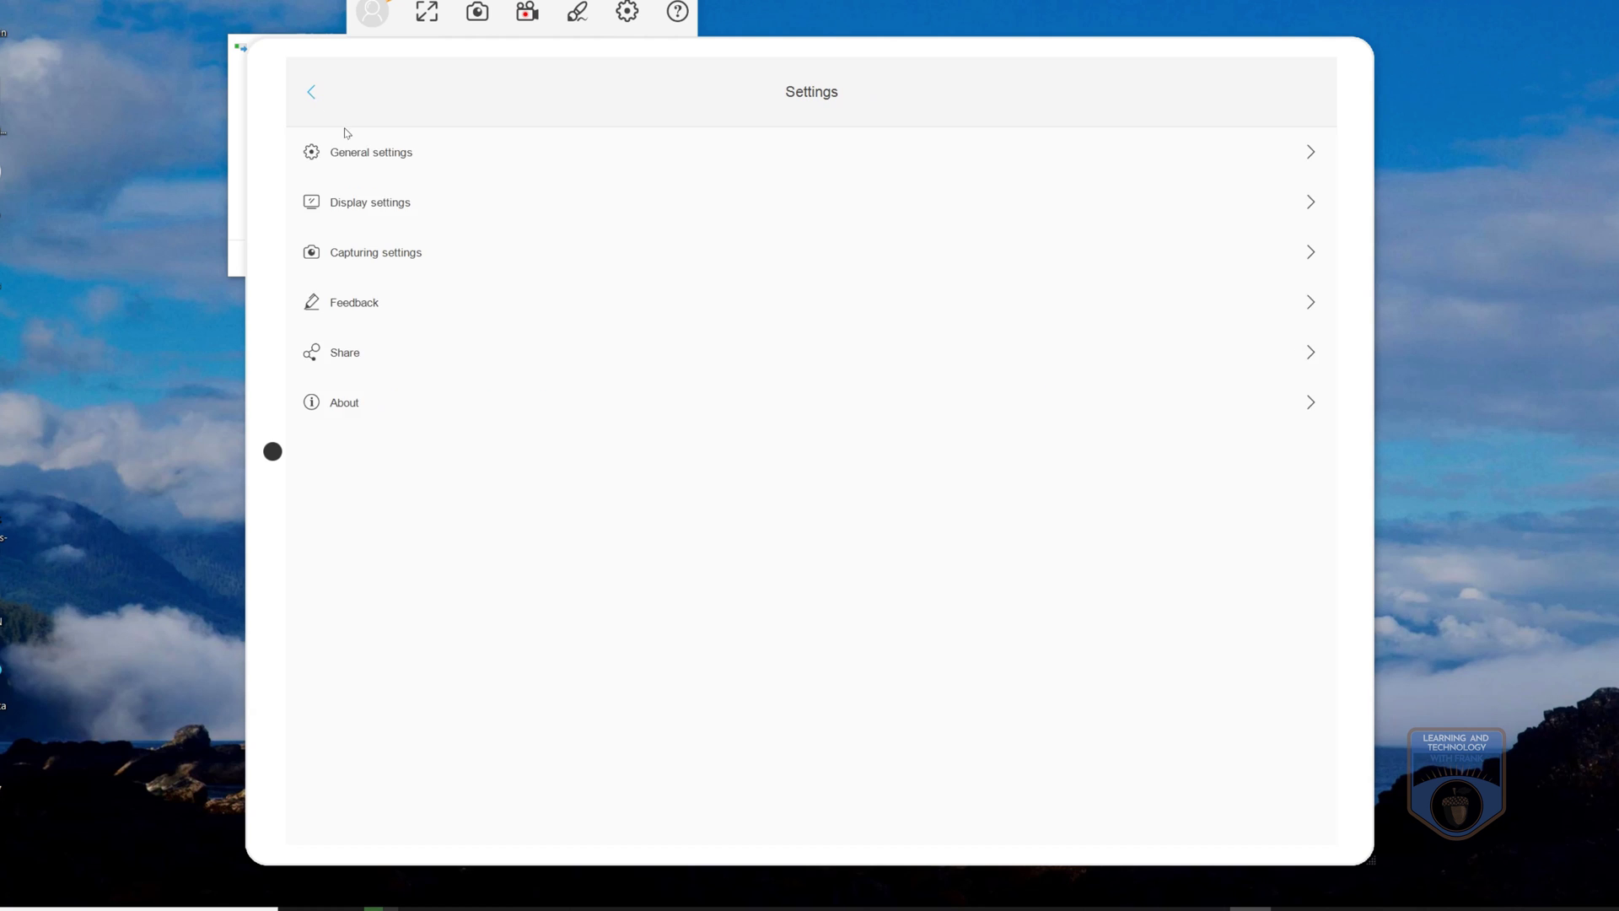
click(311, 93)
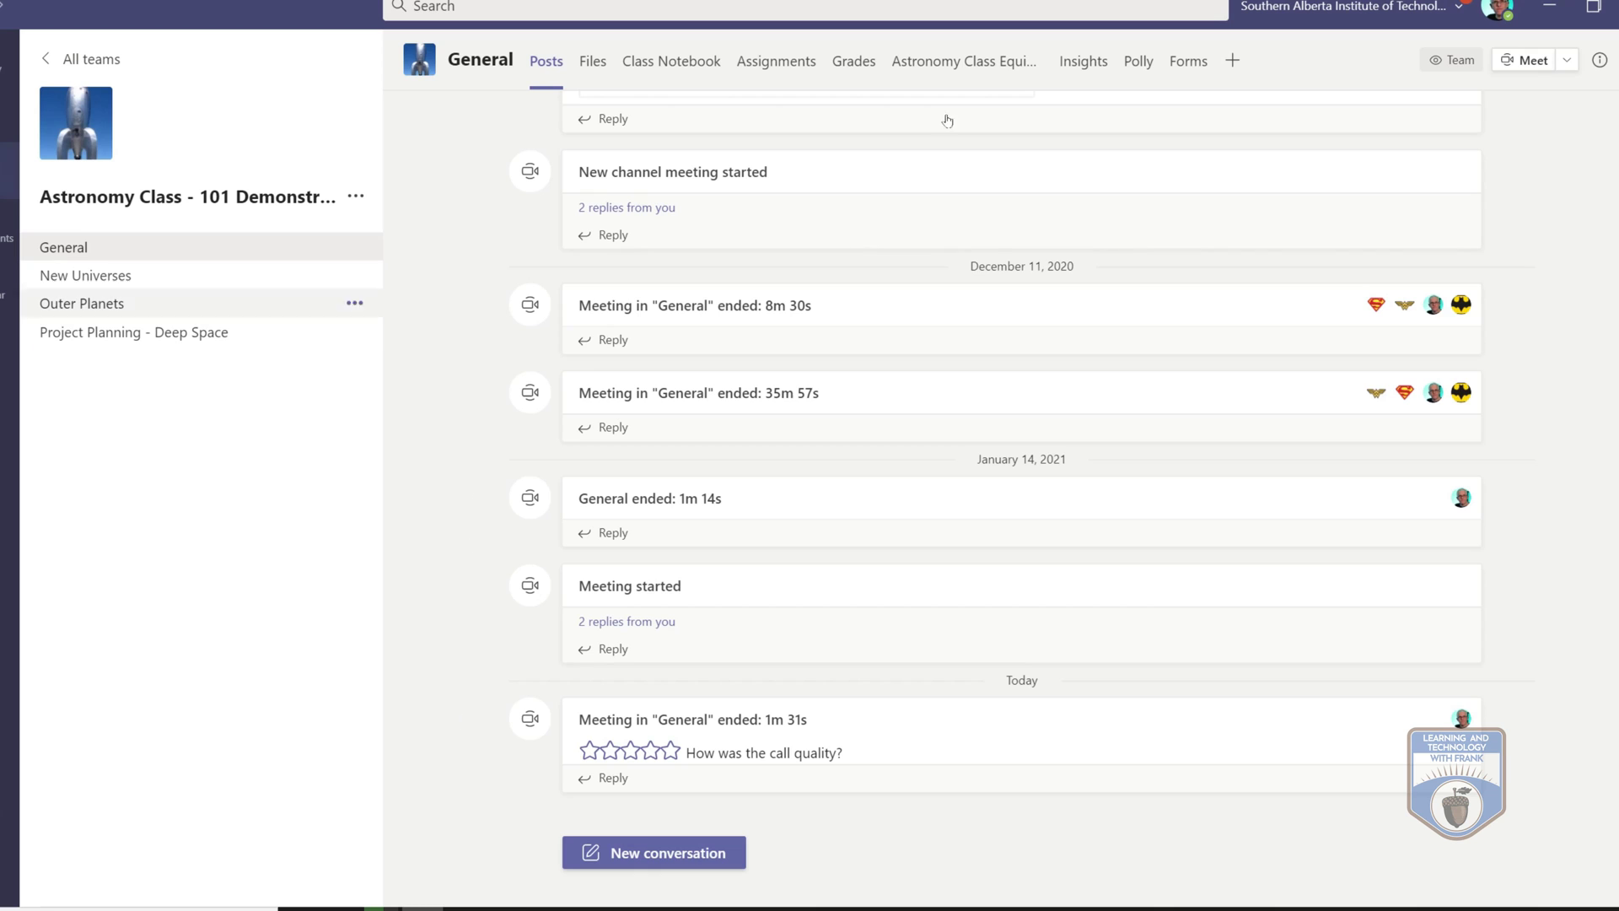
Start a General channel meeting, retitle it 'iPad Audio', and join it.
click(1522, 60)
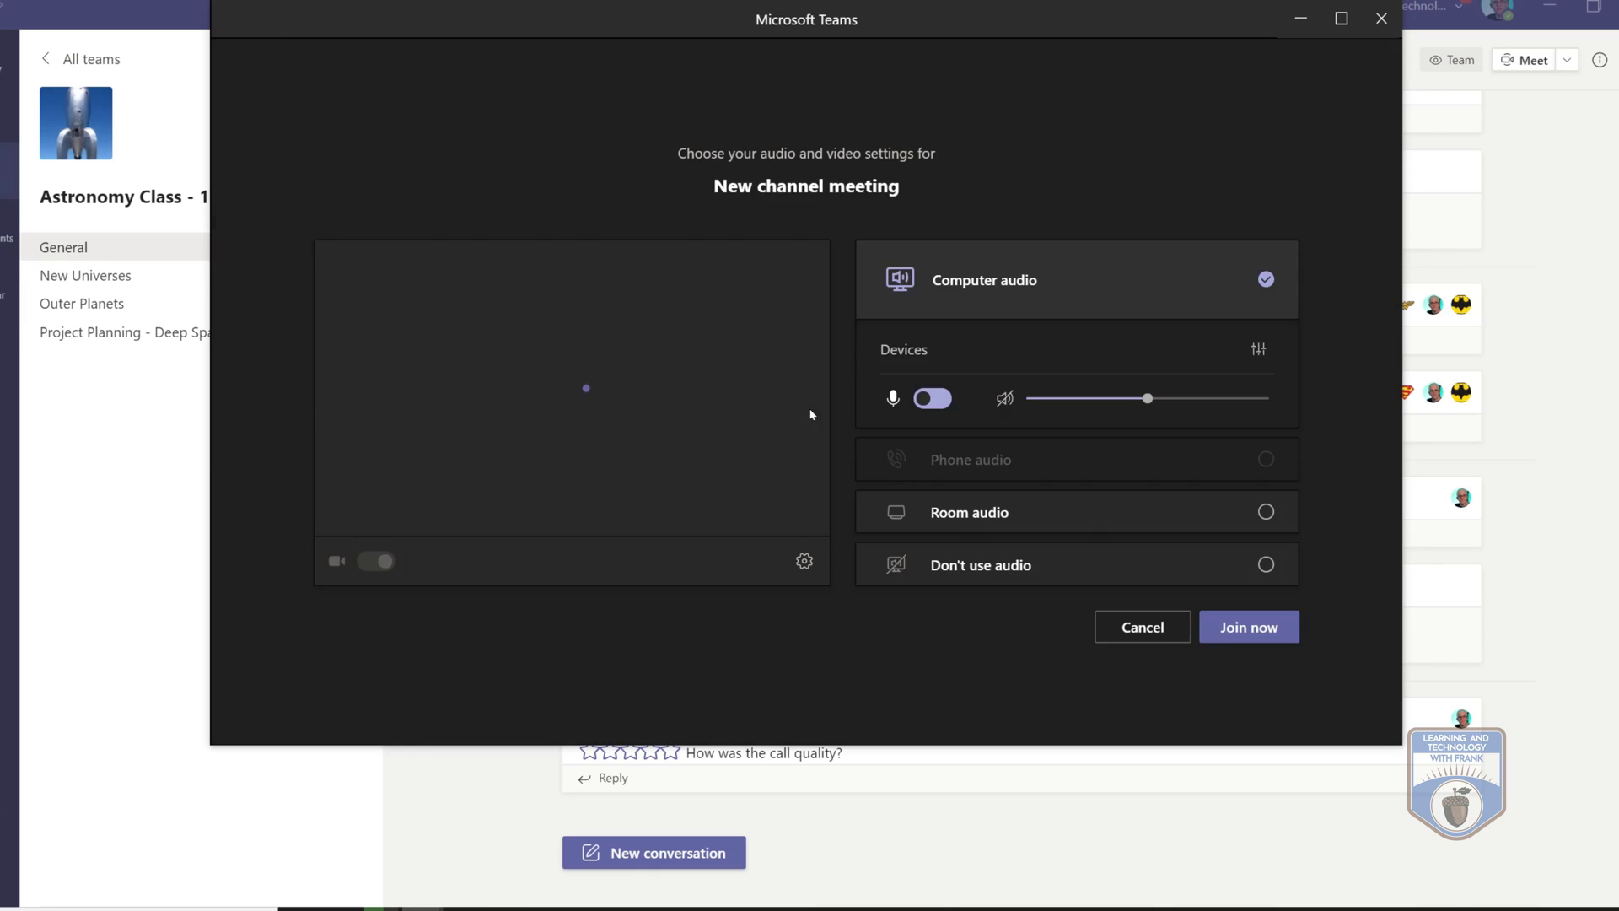
drag(901, 185, 668, 188)
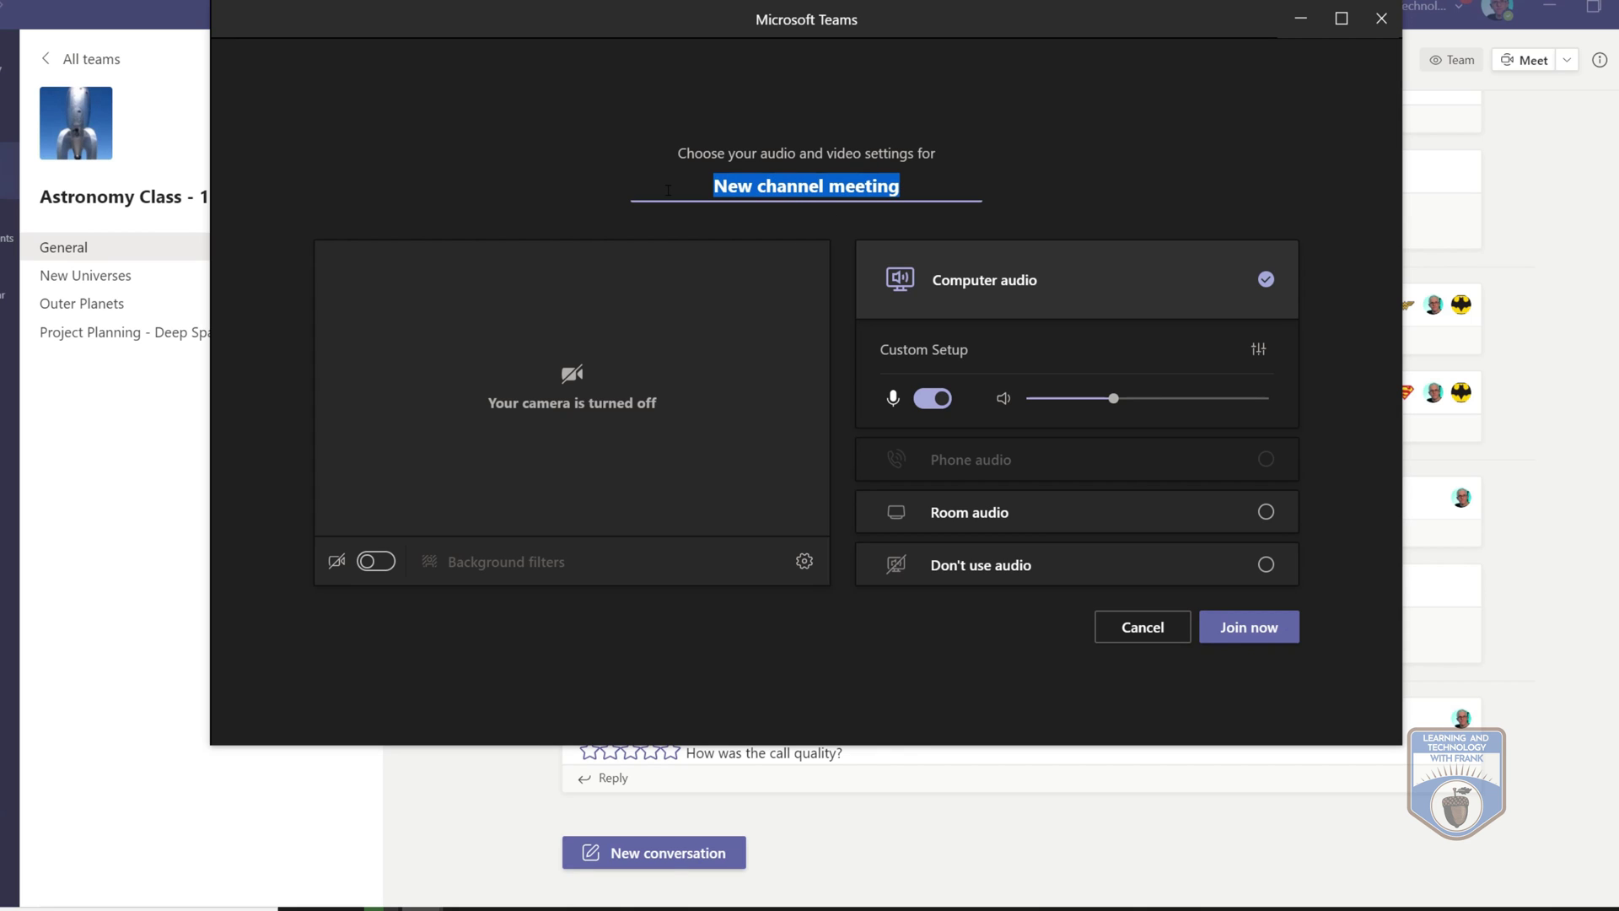
text(iPad )
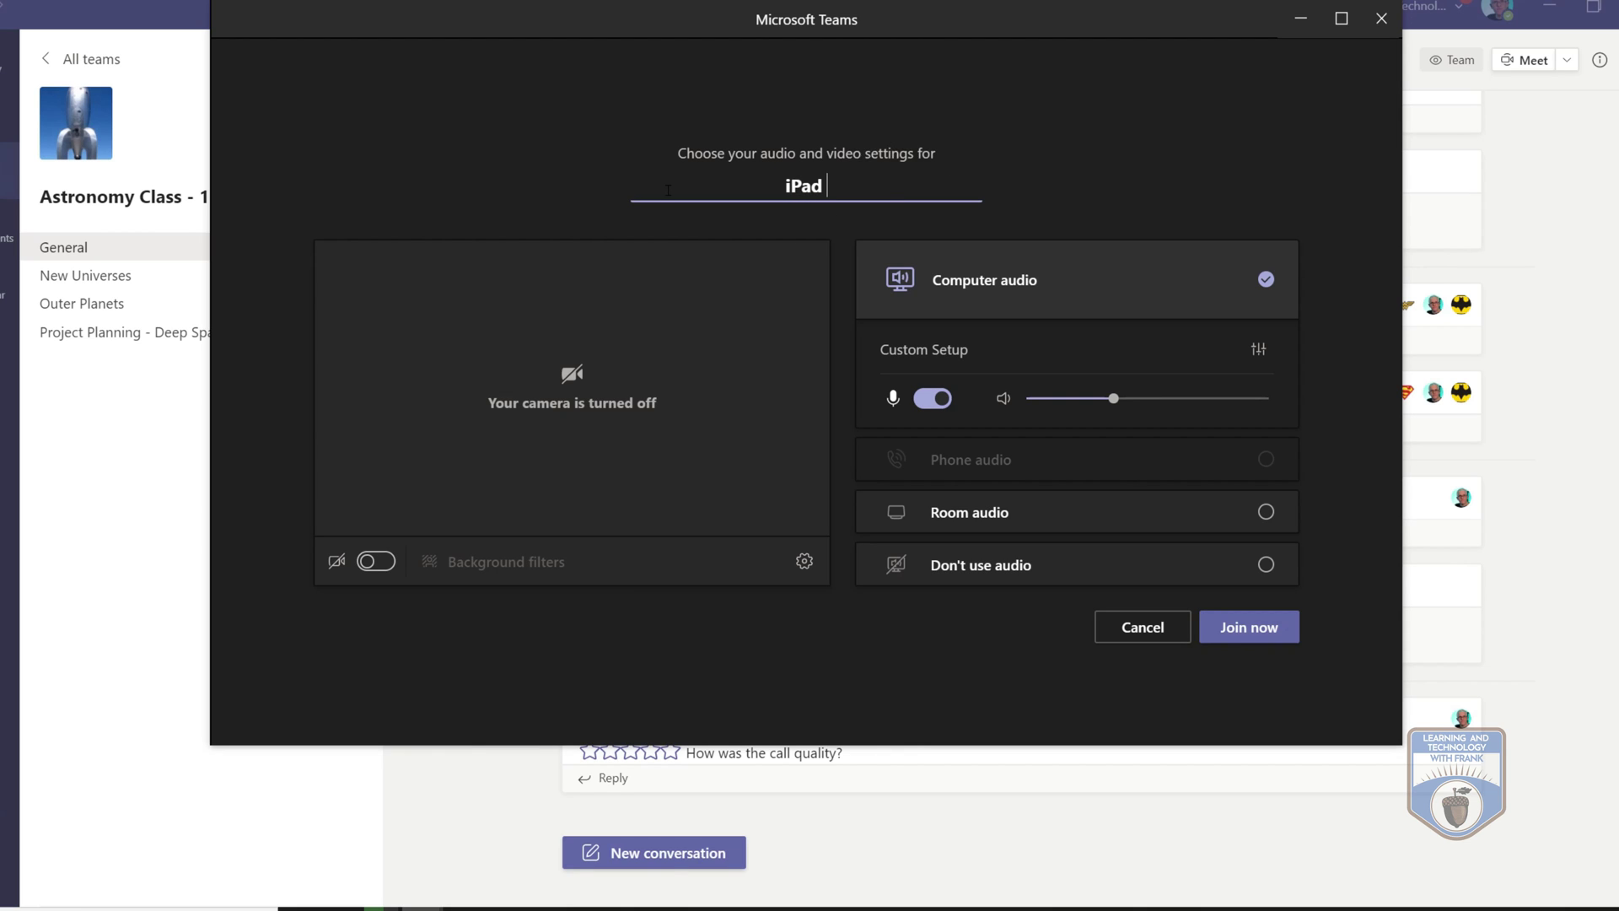
text(Audio)
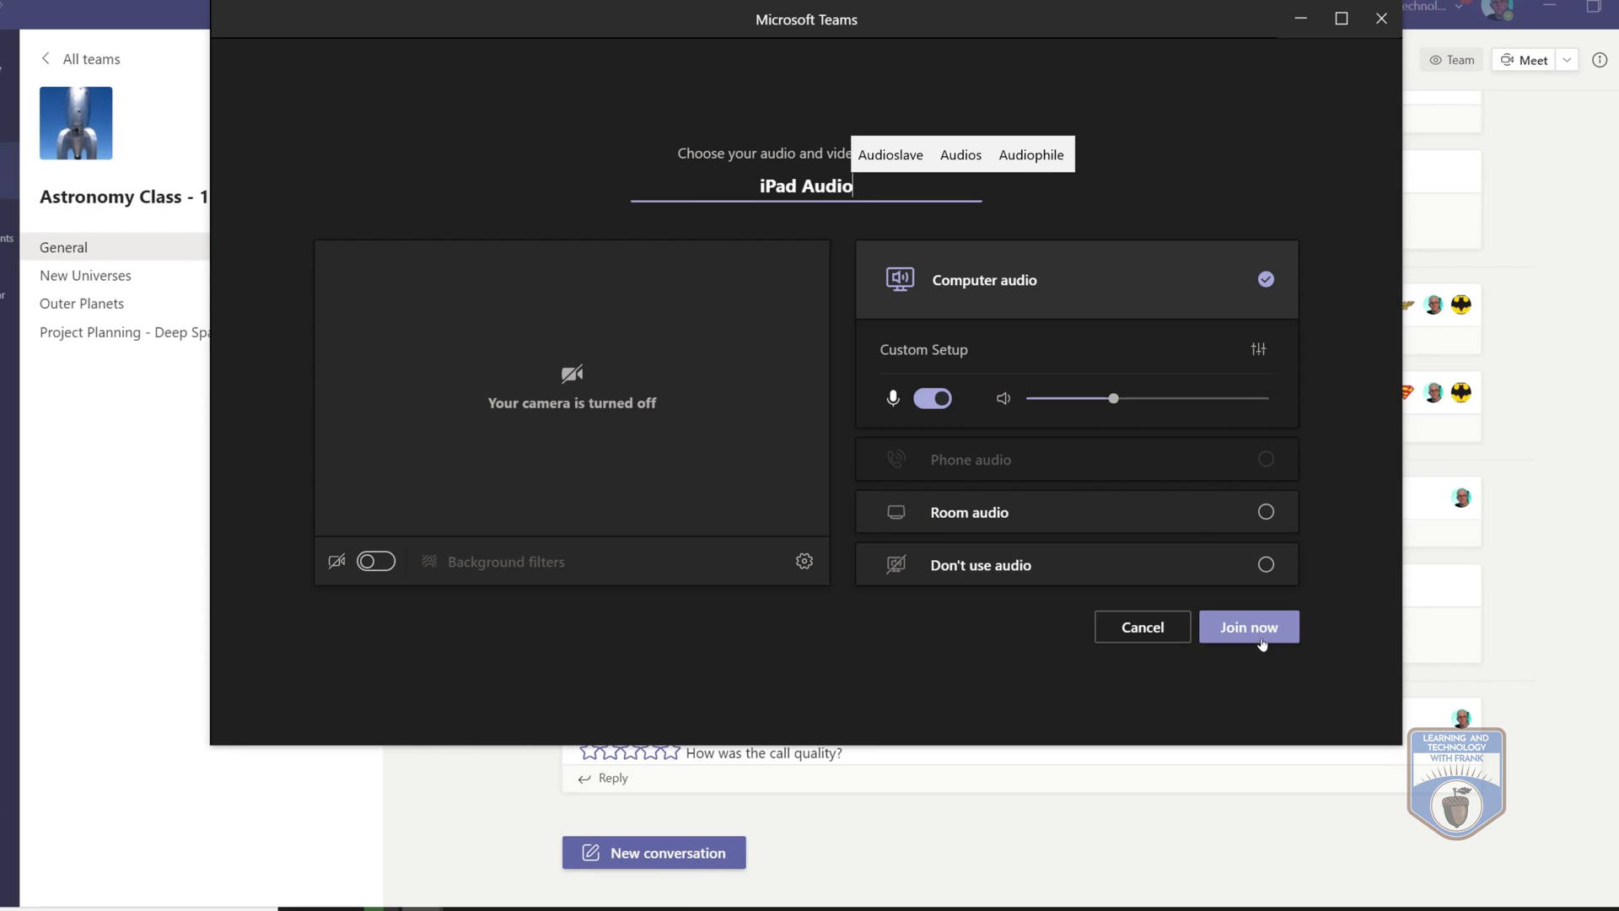
click(1256, 637)
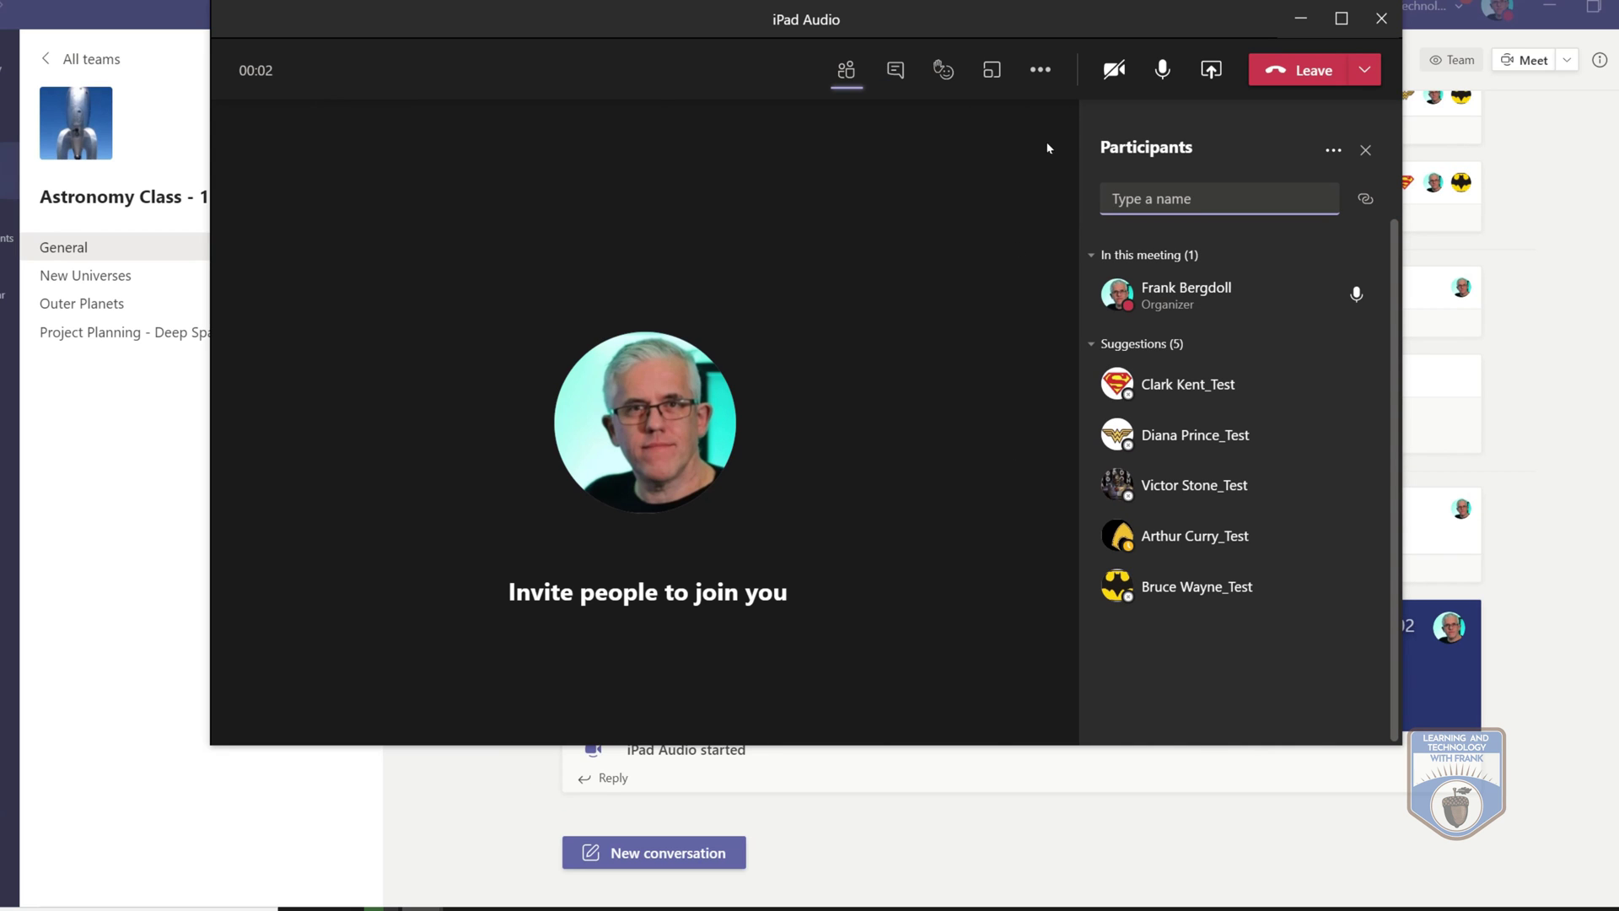
Start recording, then share the ApowerMirror window with computer sound included.
click(1044, 73)
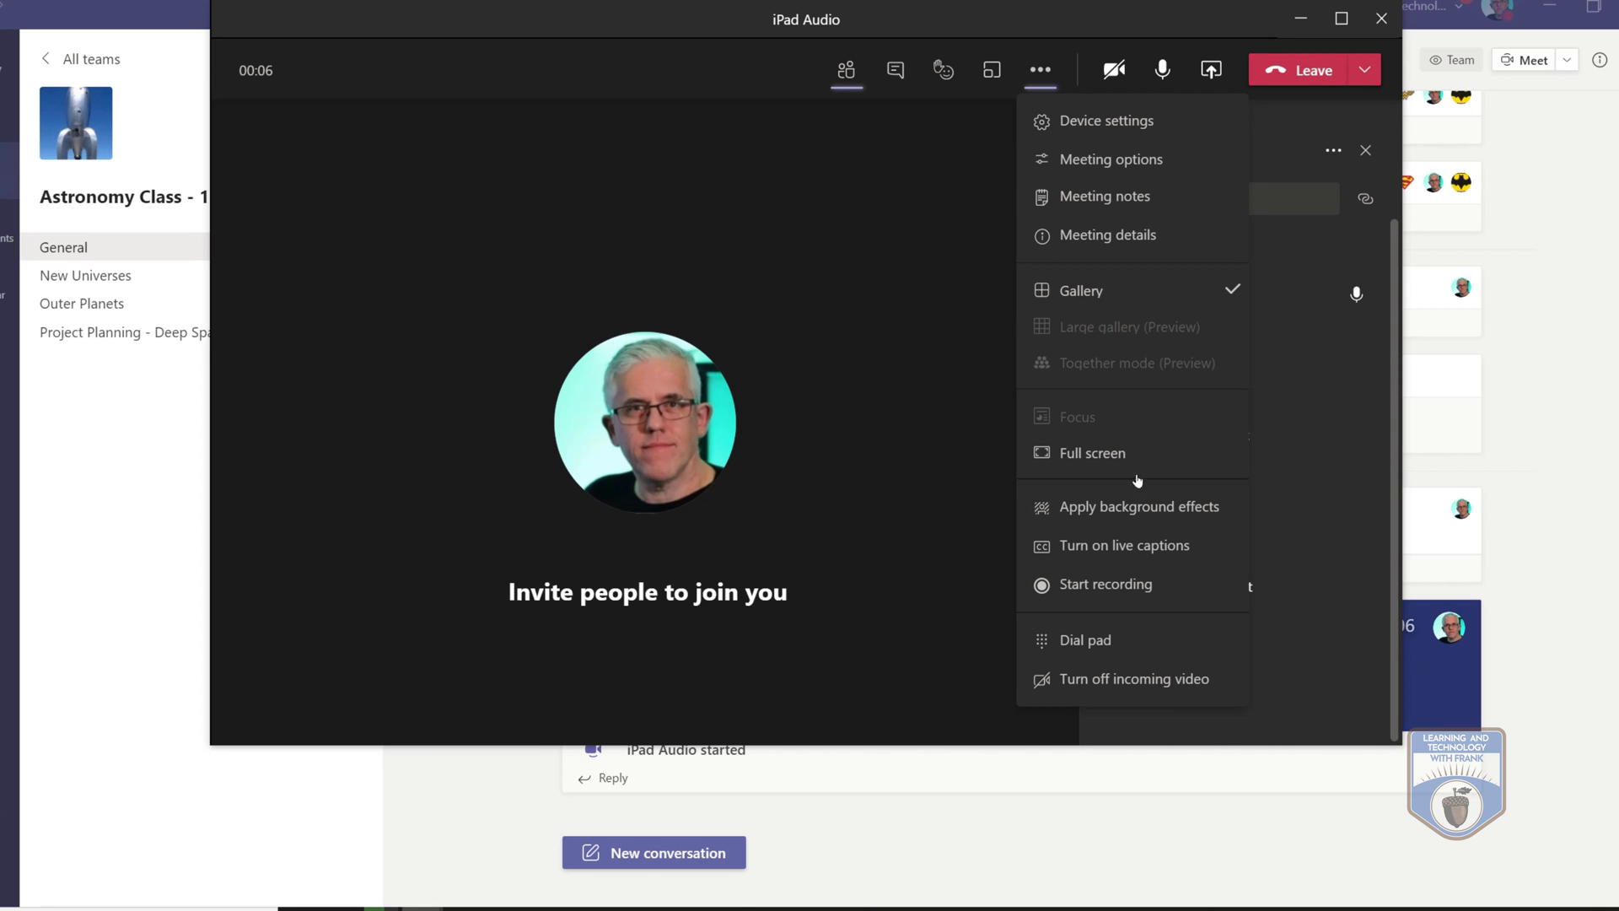
click(1145, 584)
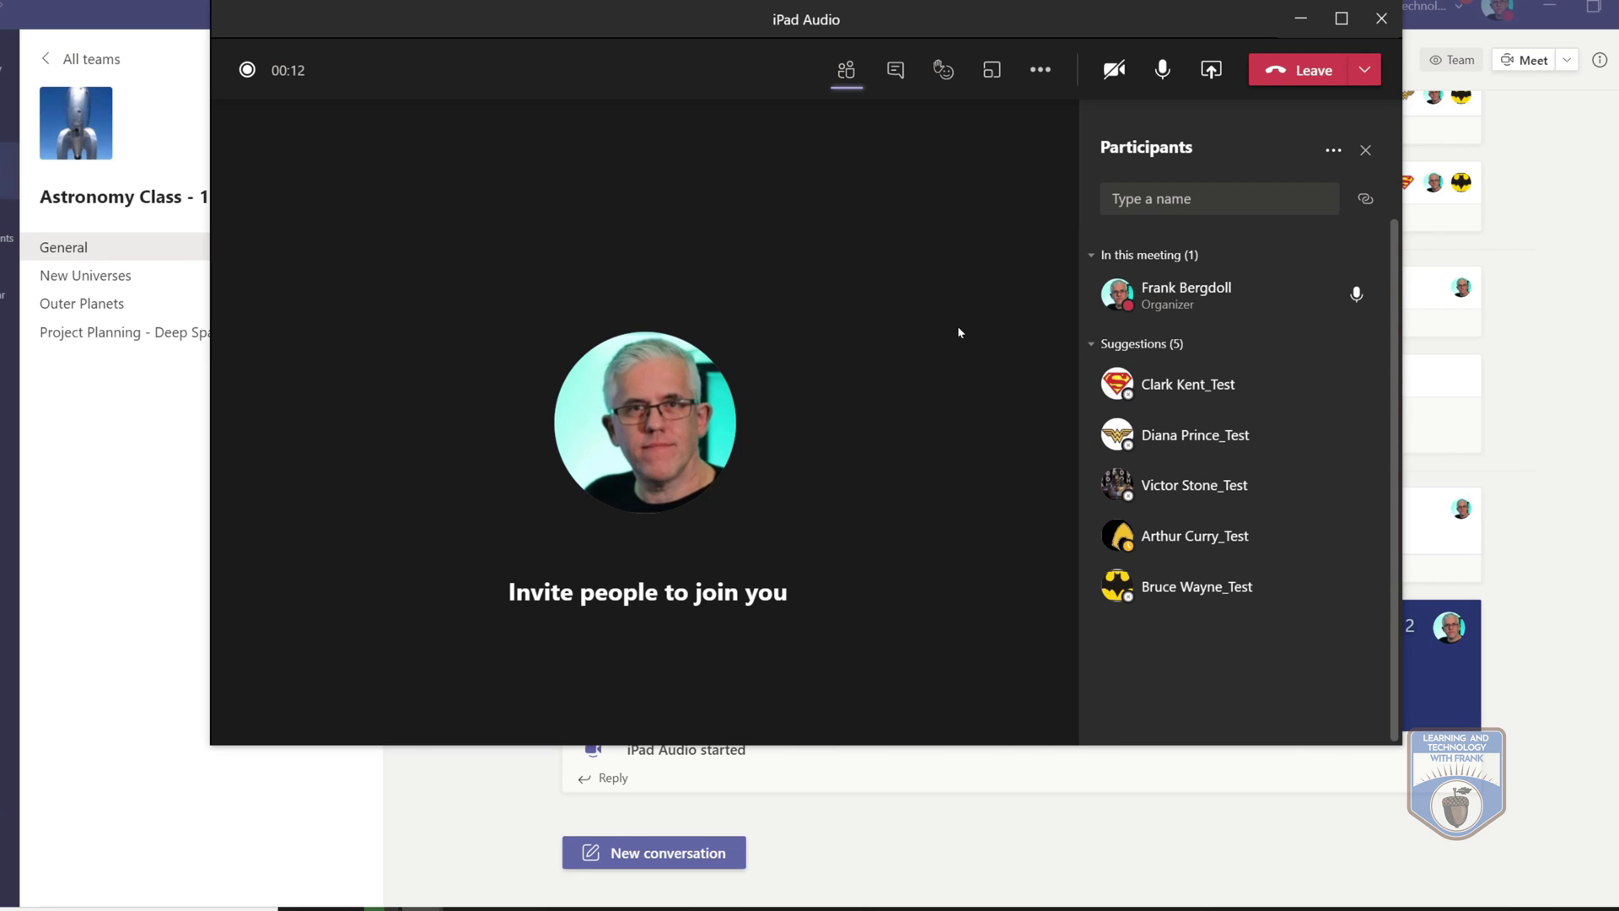
click(1211, 71)
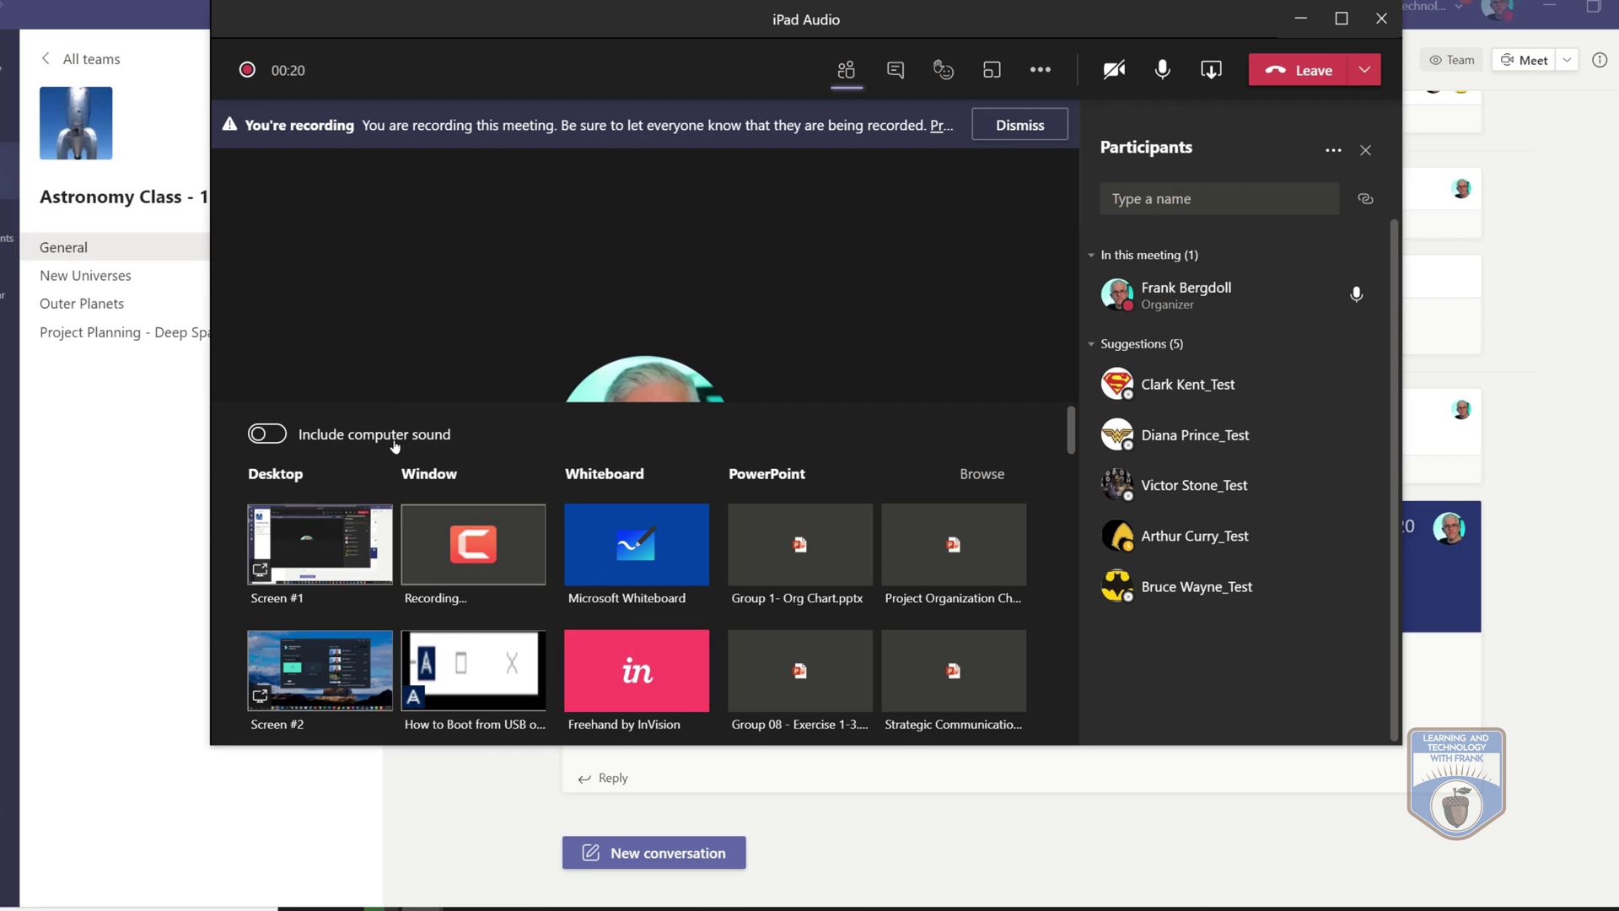
click(268, 434)
scroll(508, 445, down, 10)
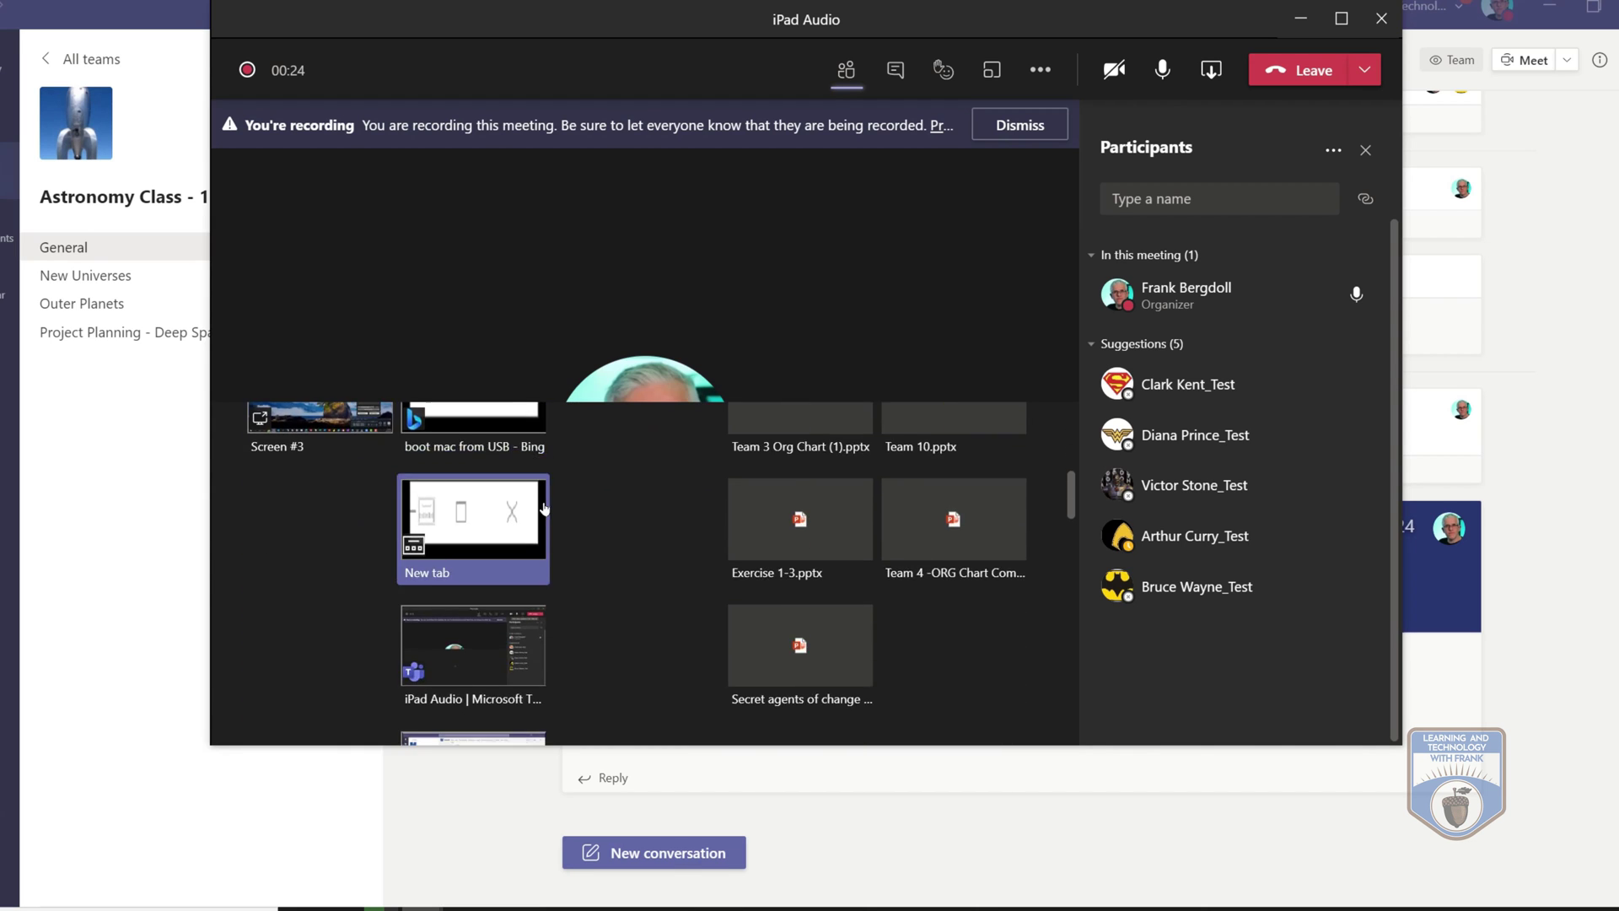
scroll(586, 541, down, 2)
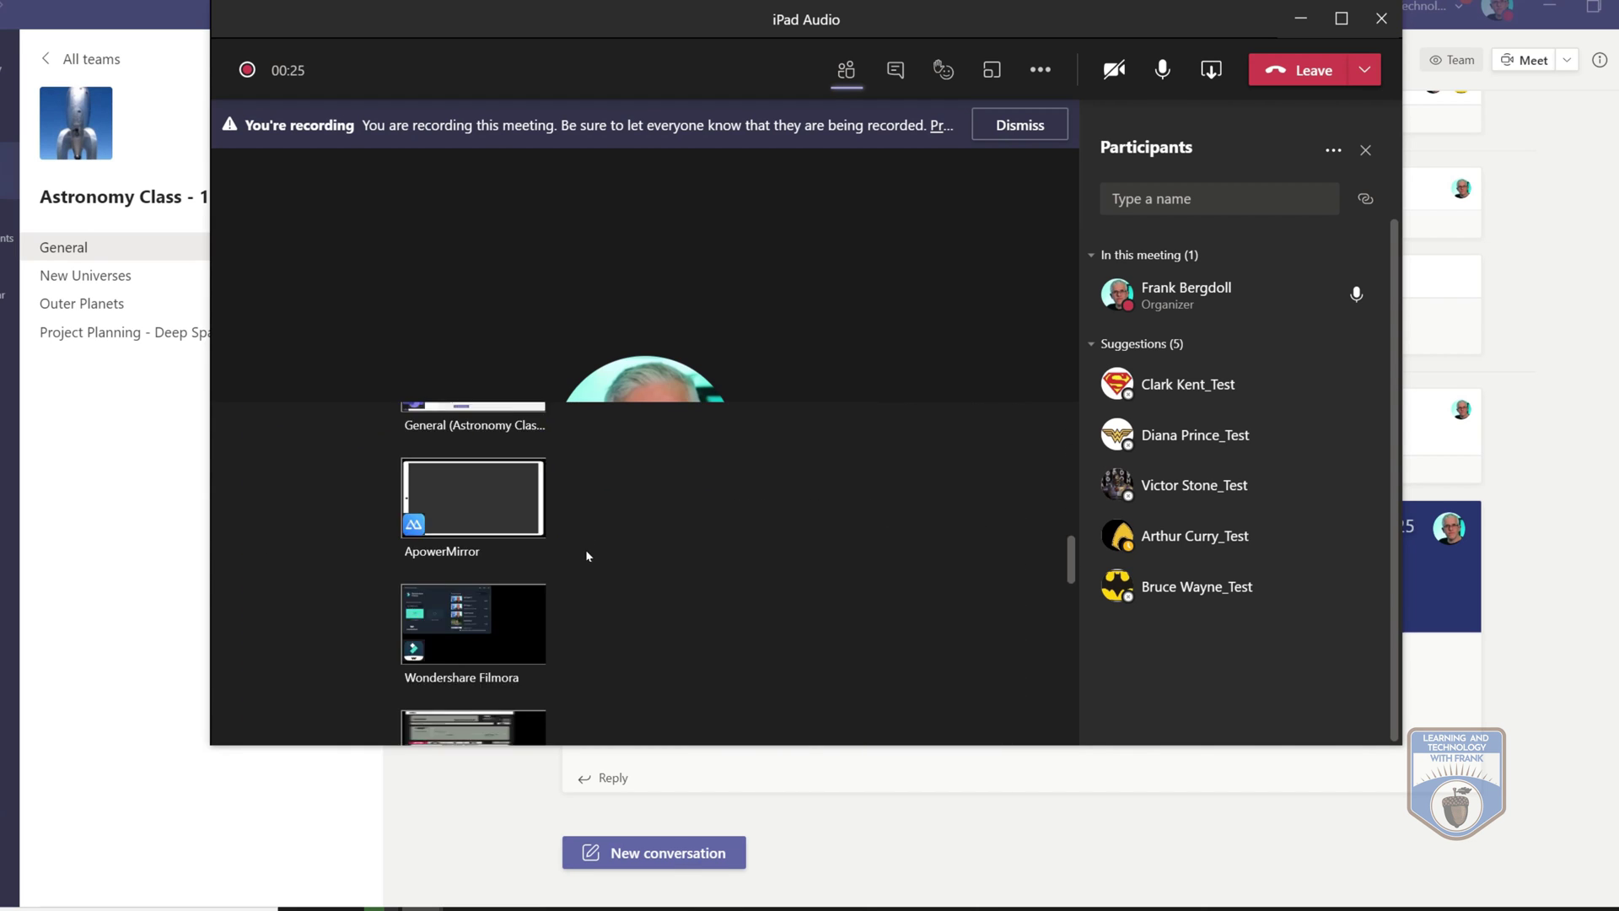
click(496, 506)
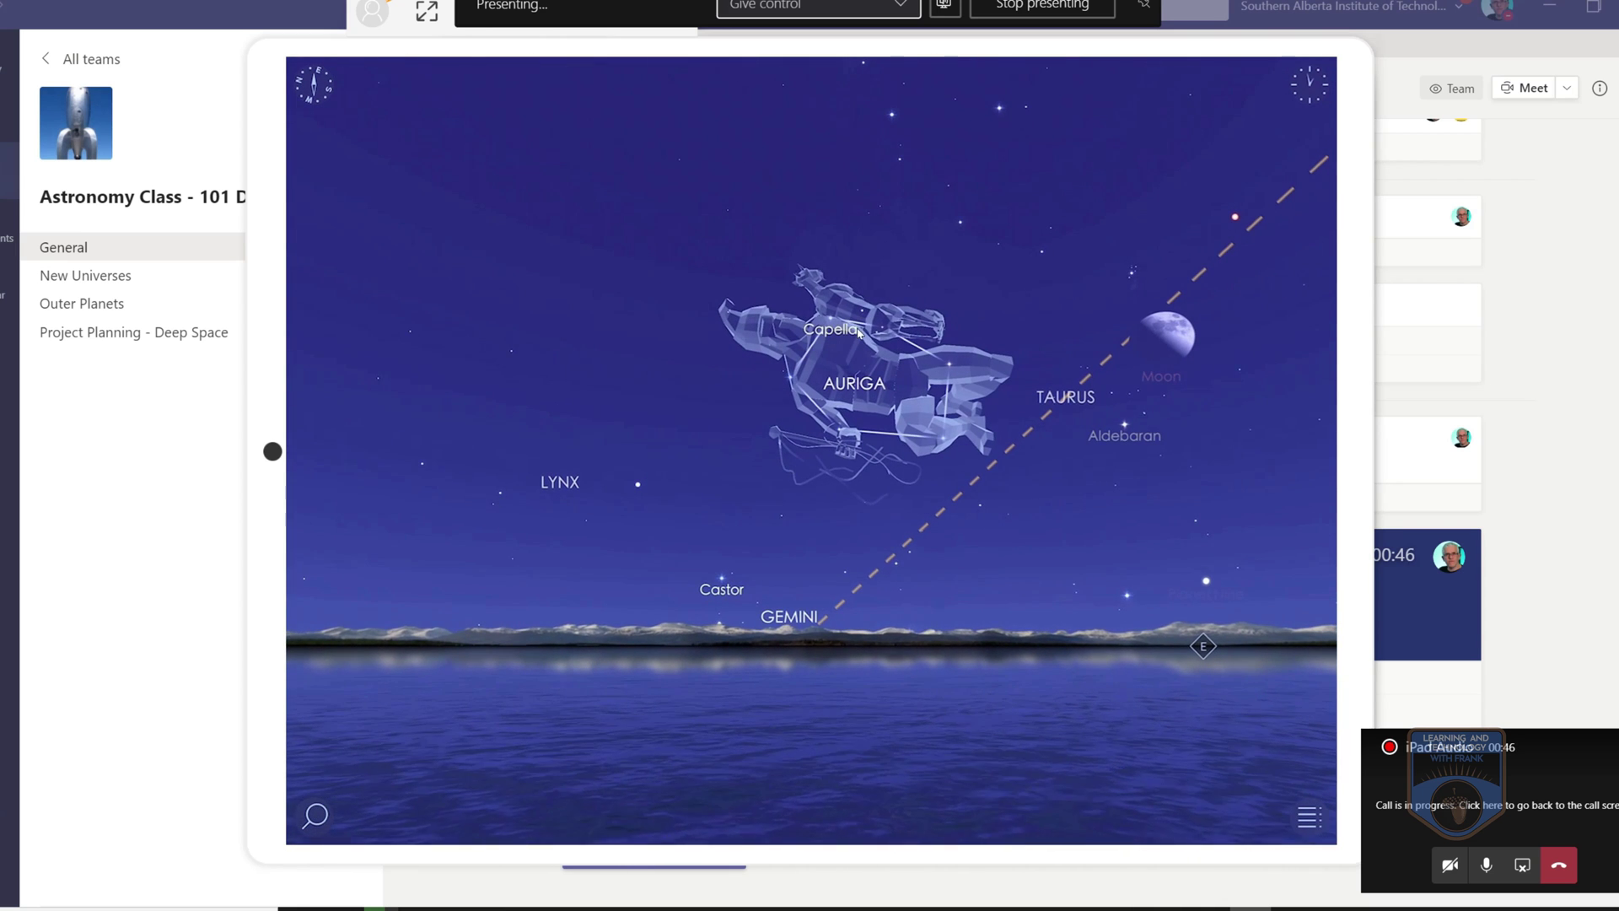
Return to the call window and stop the meeting recording, confirming the prompt.
click(1048, 9)
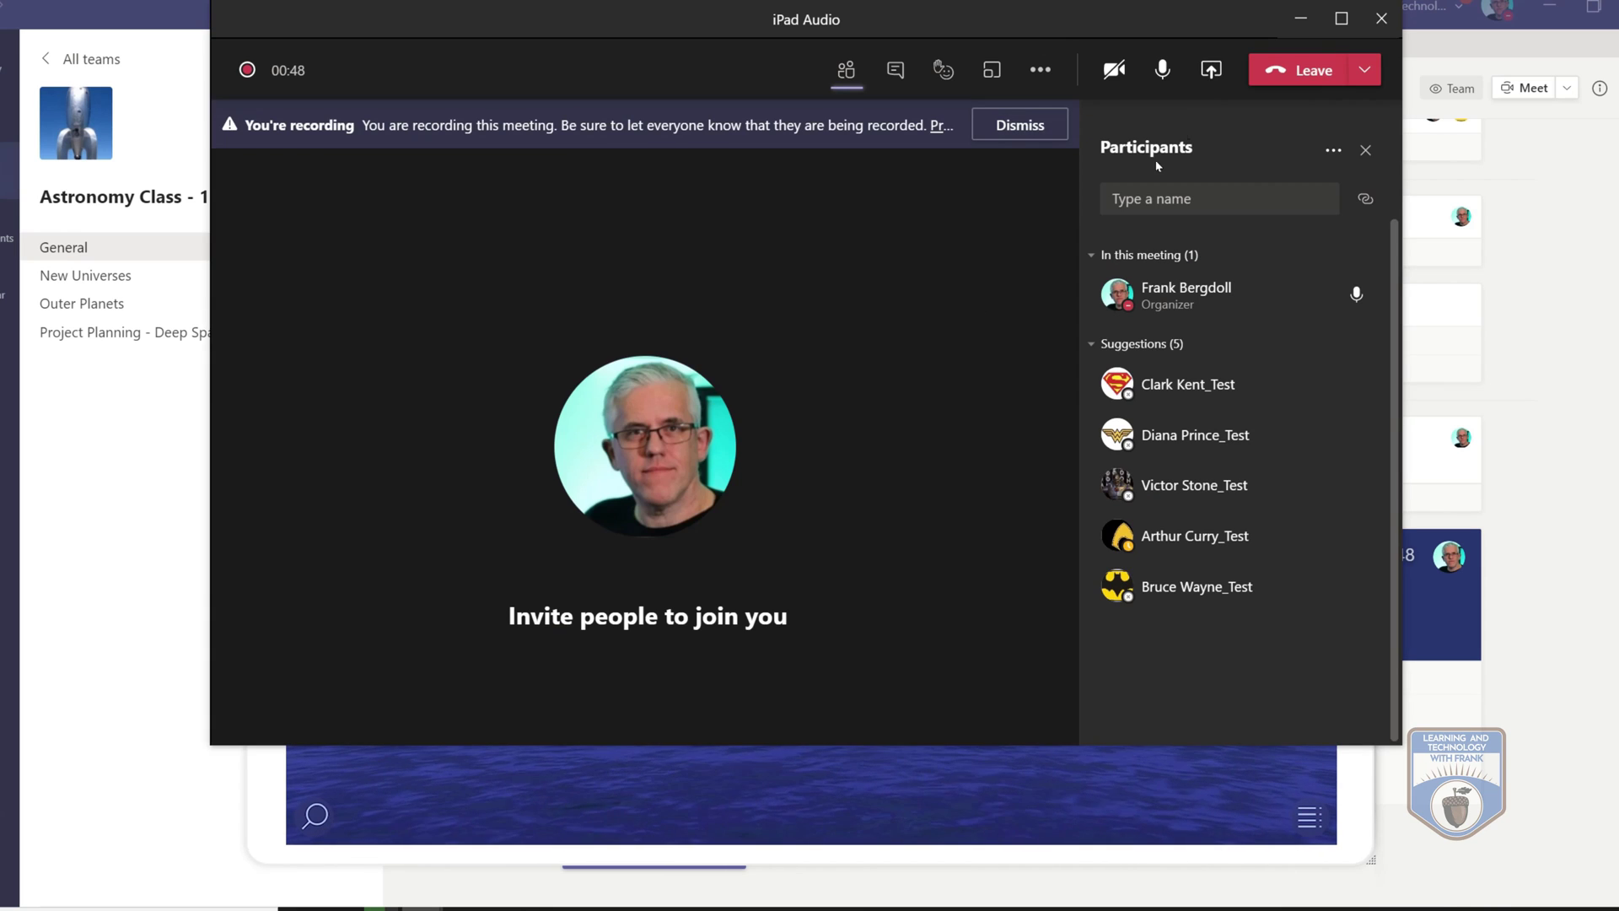
click(1041, 70)
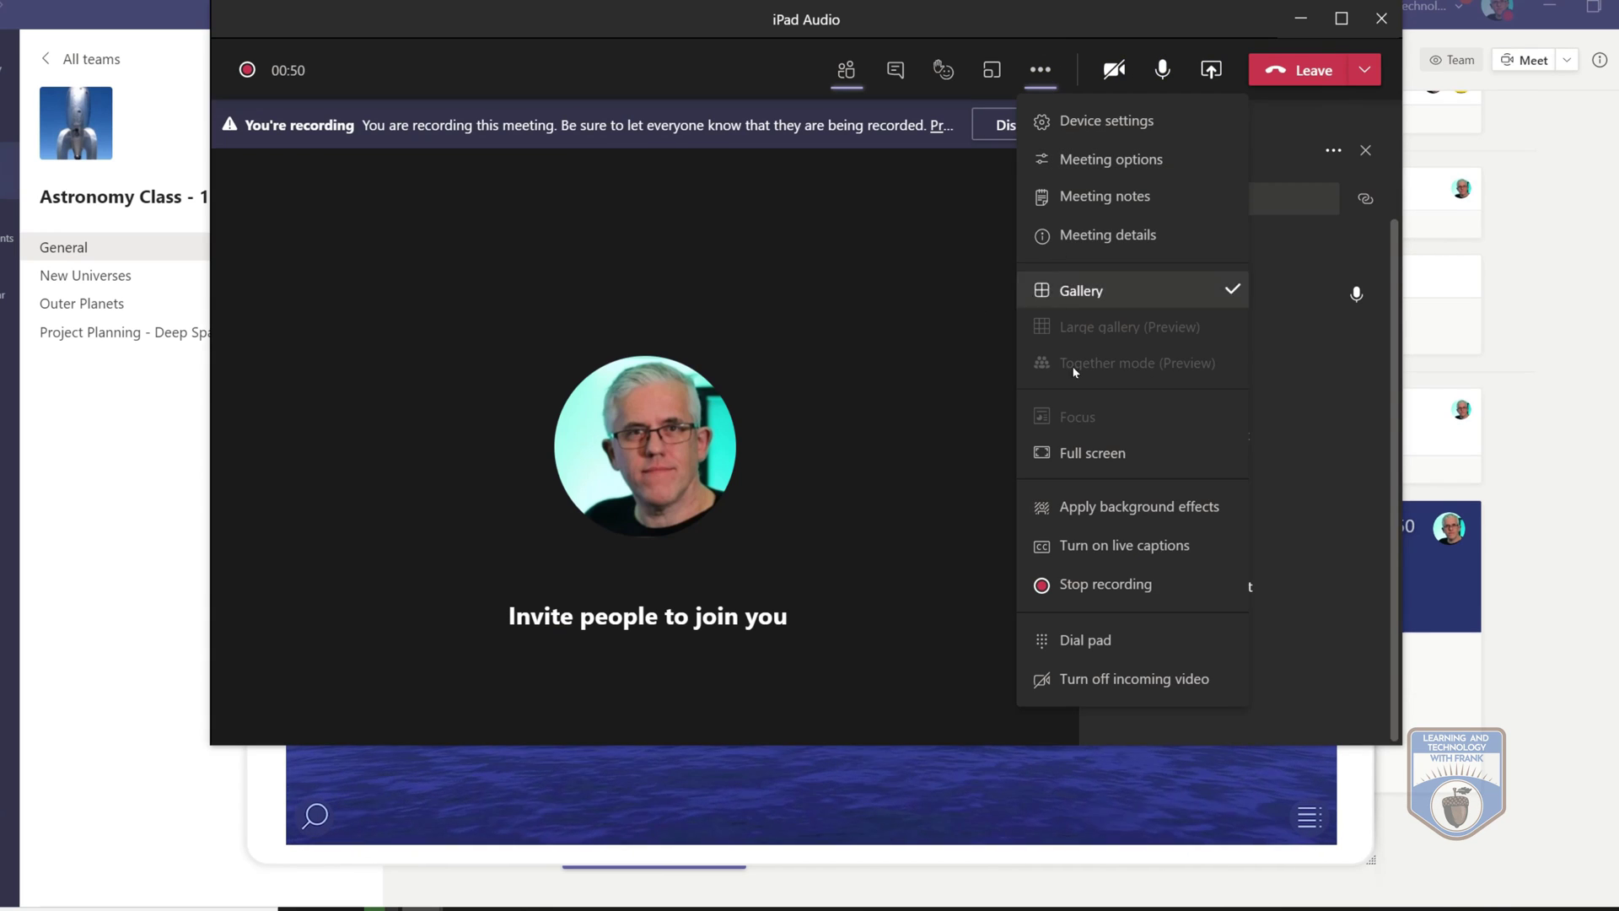
click(1094, 582)
click(909, 424)
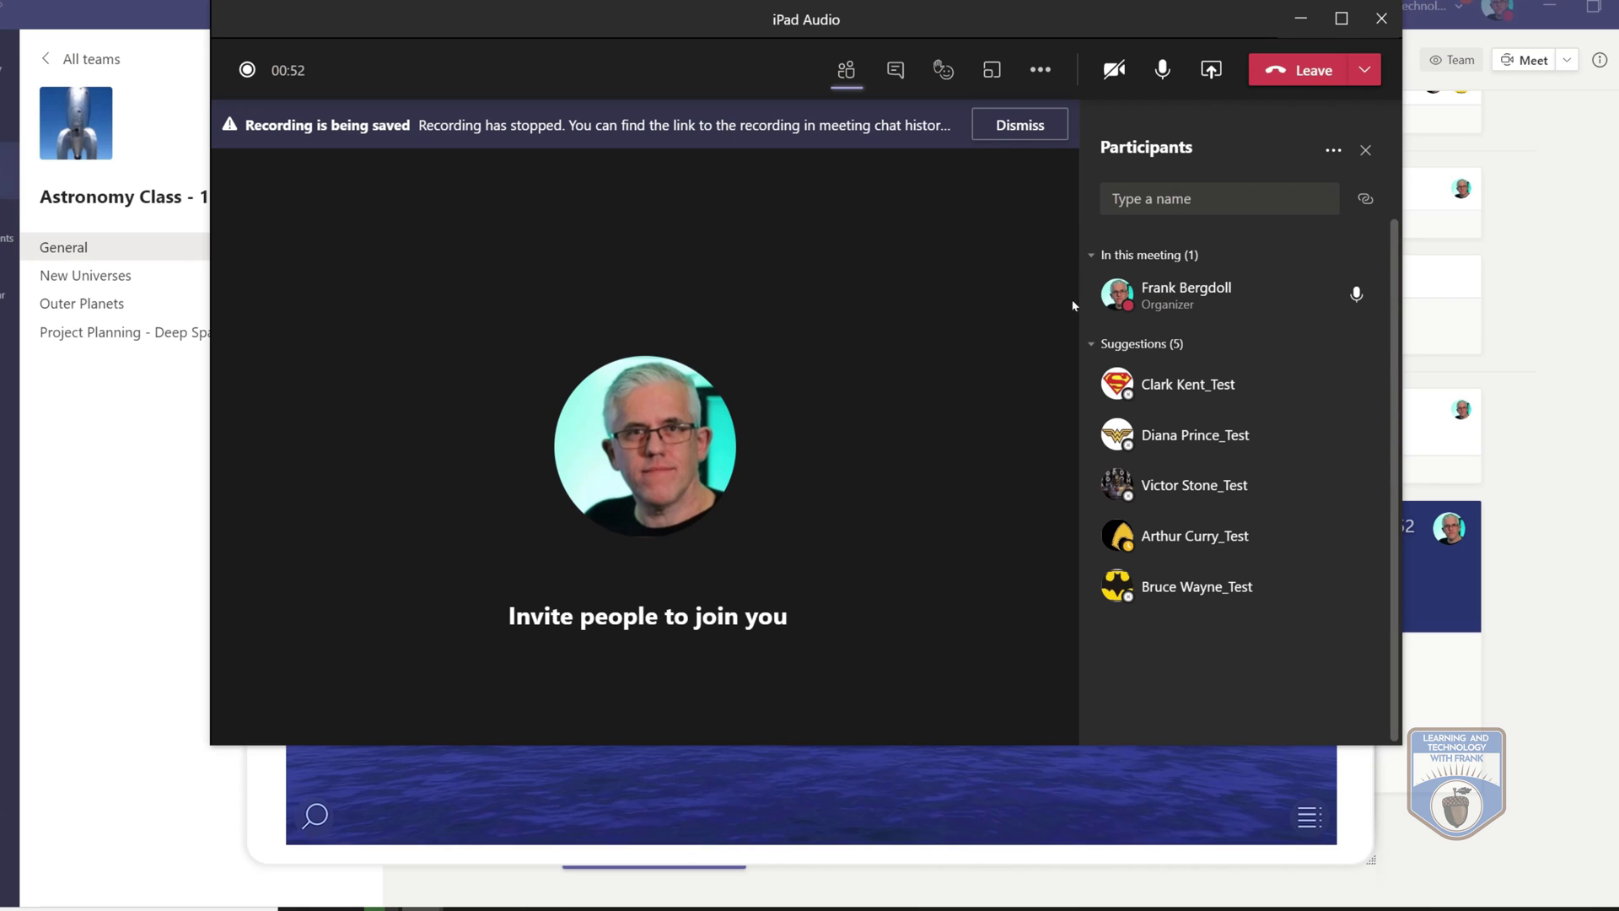
End the iPad Audio meeting for everyone.
click(1356, 79)
click(1315, 145)
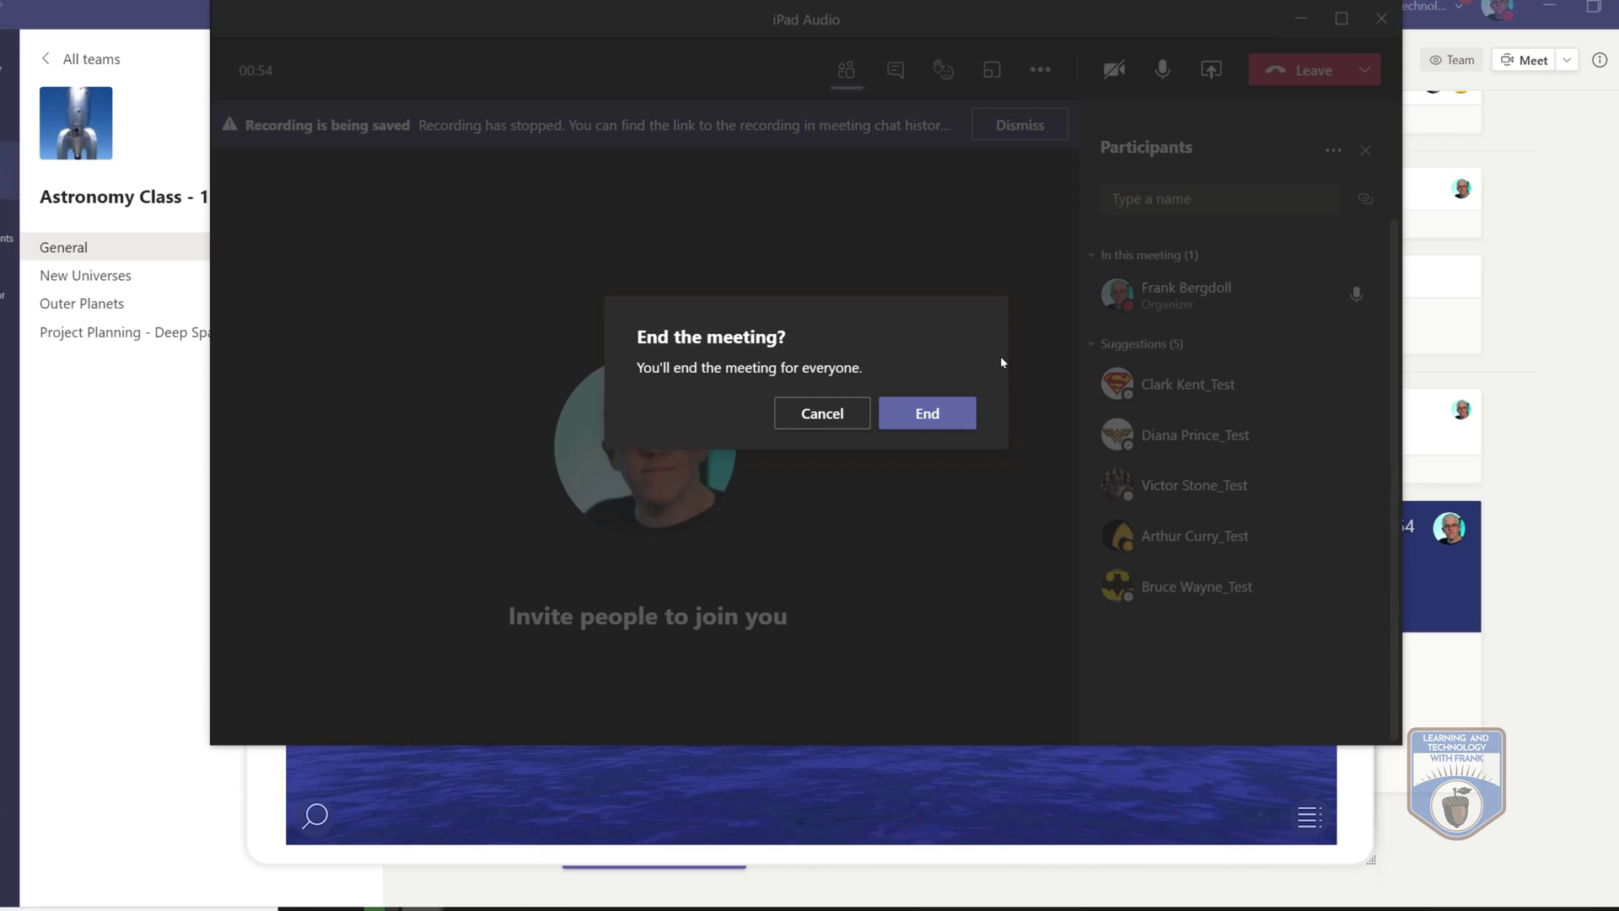
click(936, 418)
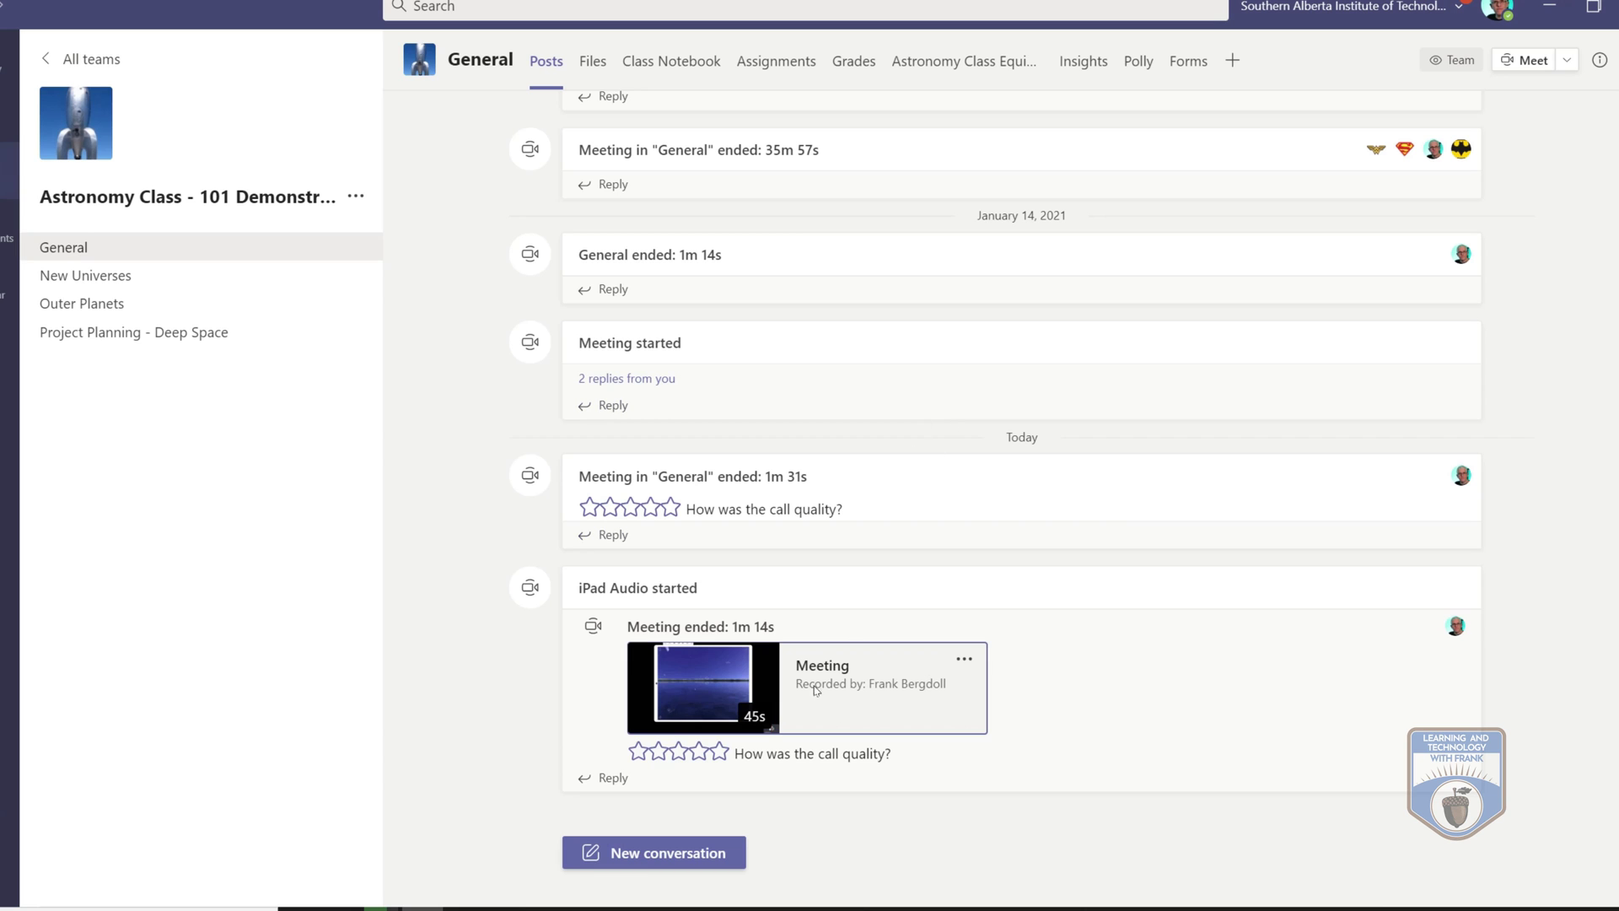
Open the 45-second recording from the post, pause it, and seek to about 0:23.
click(718, 689)
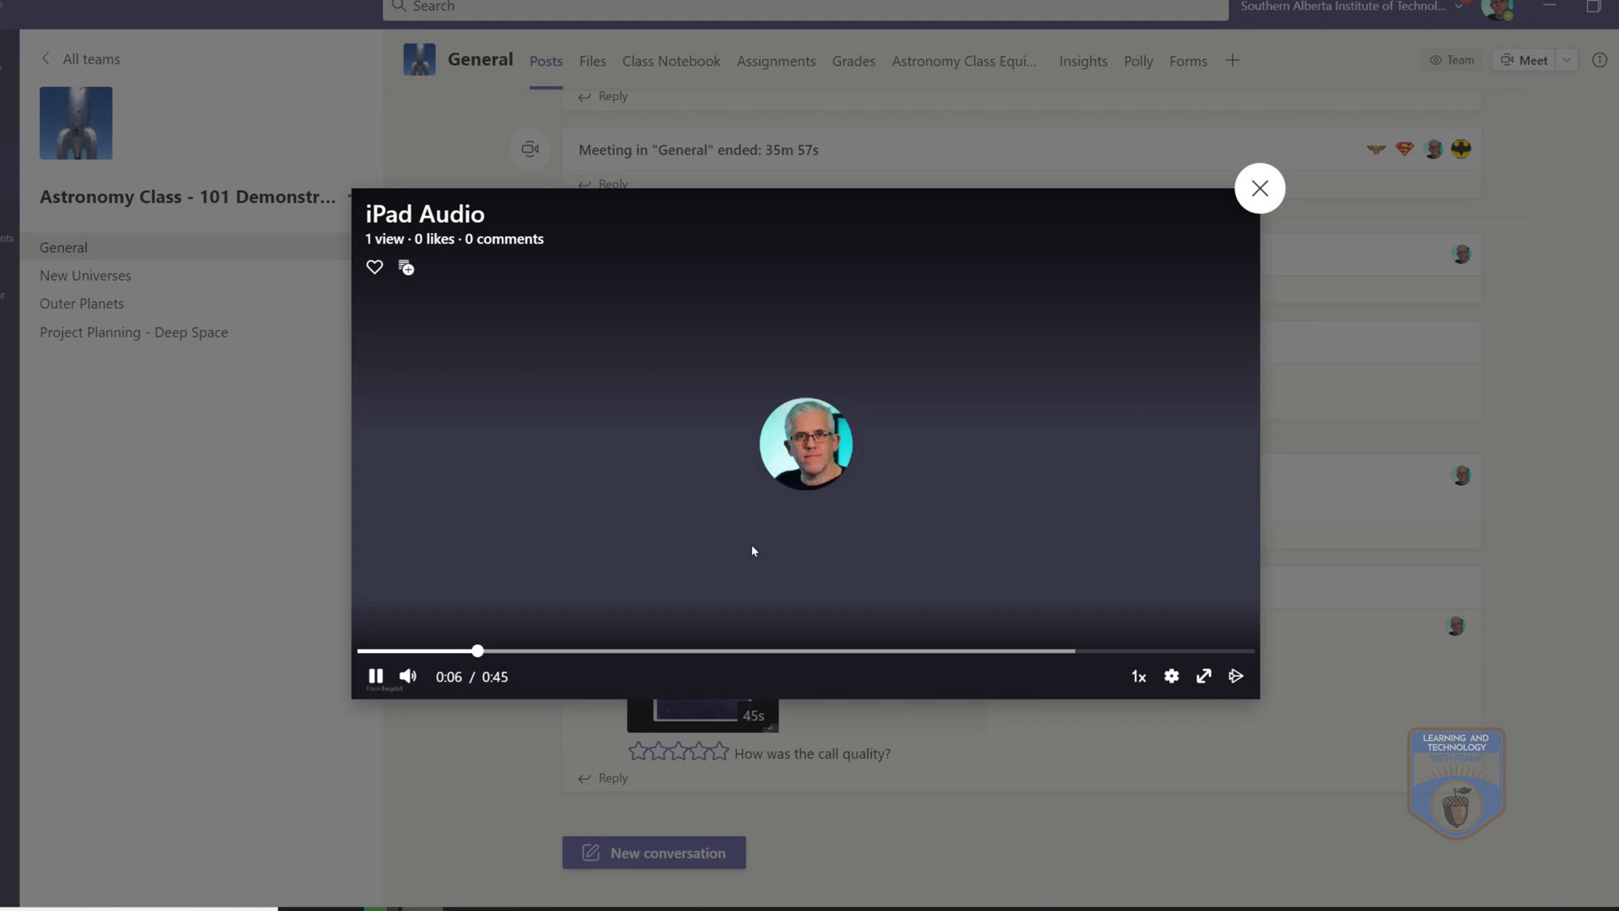
click(375, 677)
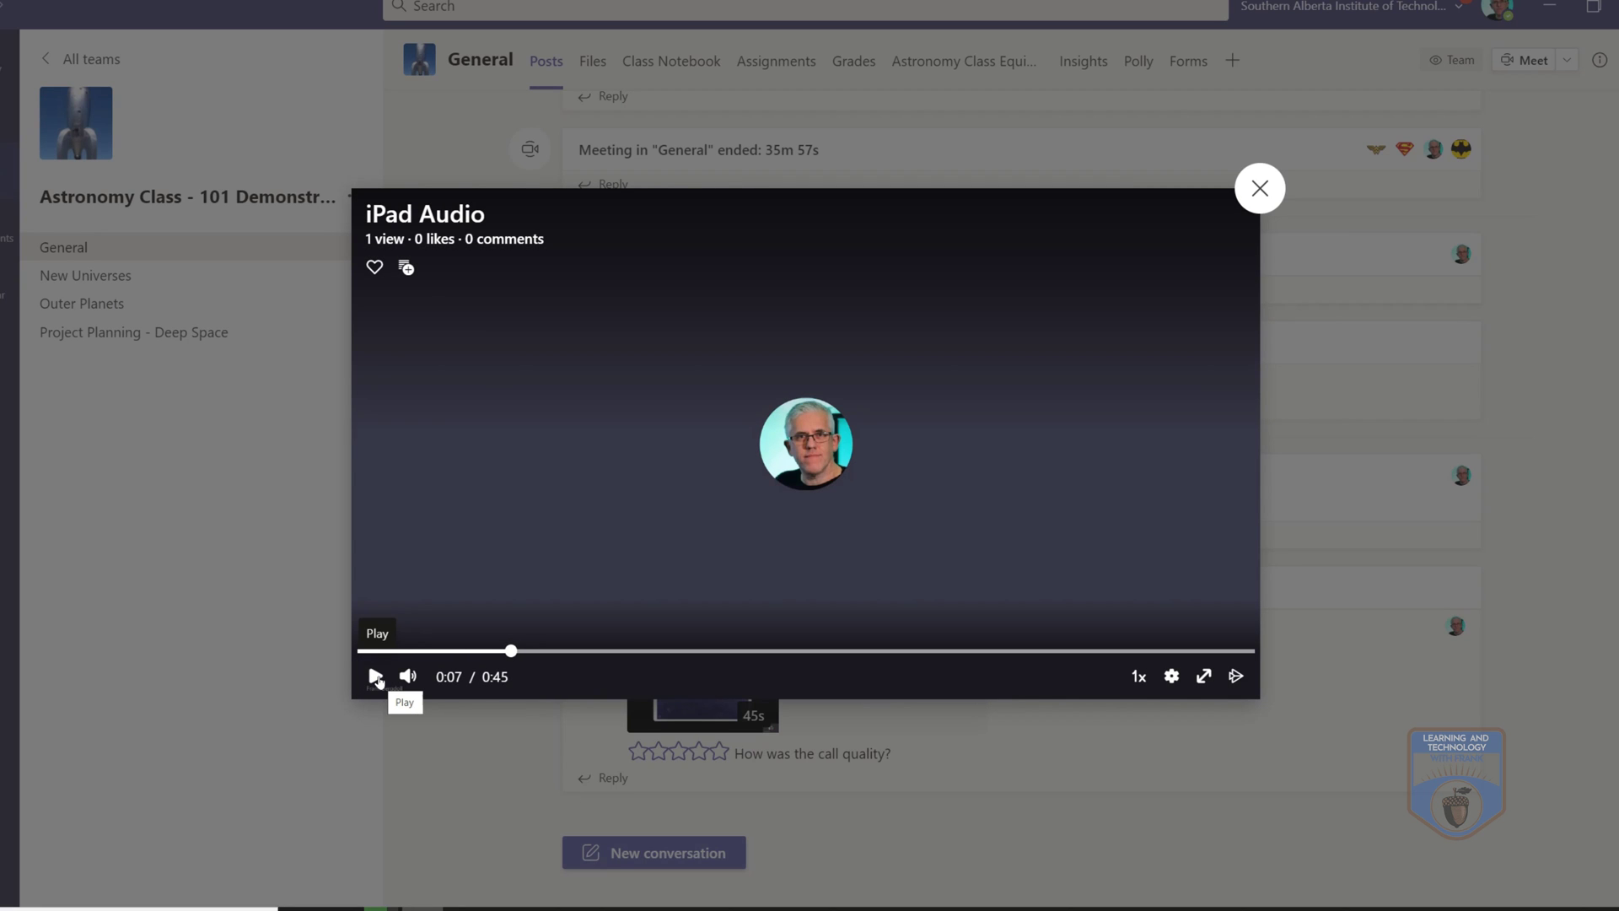
click(602, 651)
drag(693, 652, 820, 651)
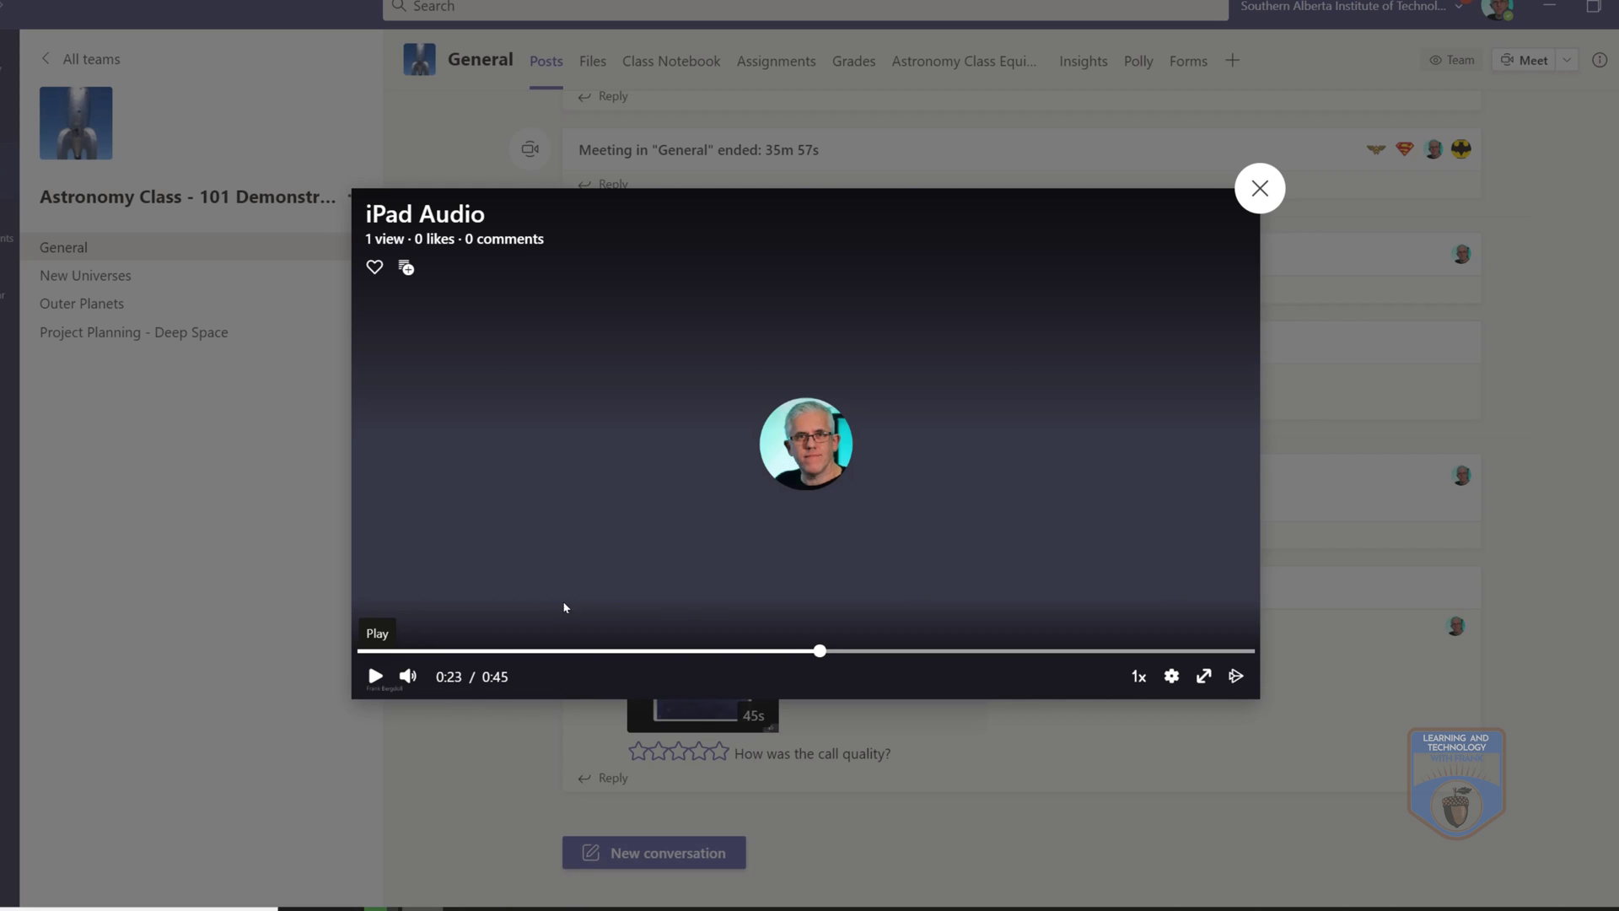
Play the recording, pausing at 0:31 and again at 0:34 on Lyra and Hercules.
click(375, 677)
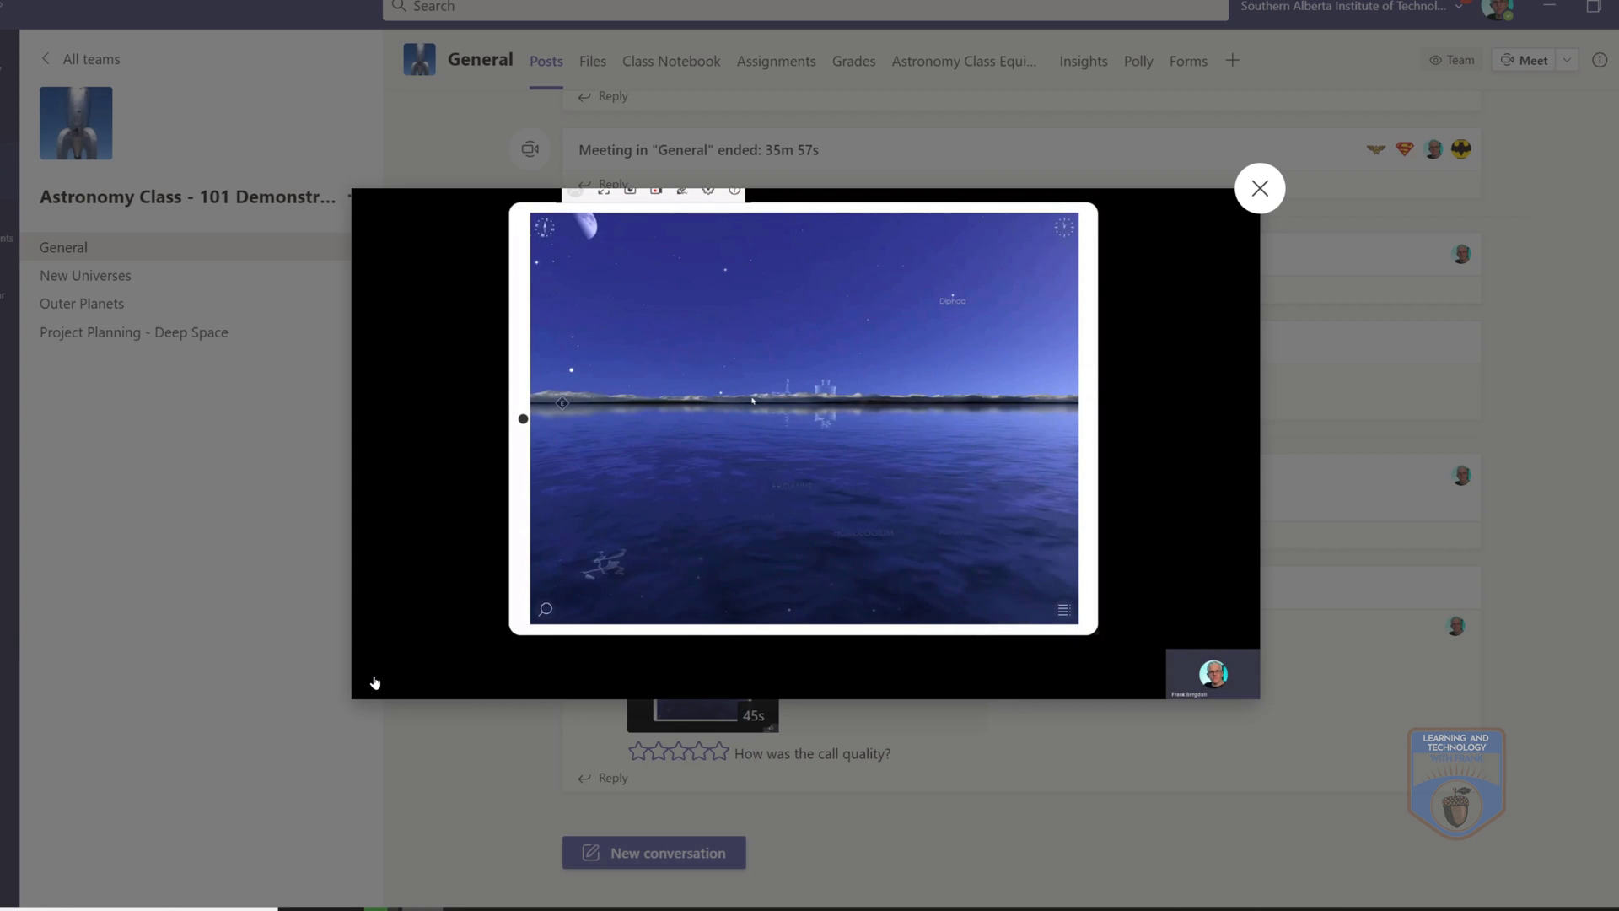
mouse_move(378, 681)
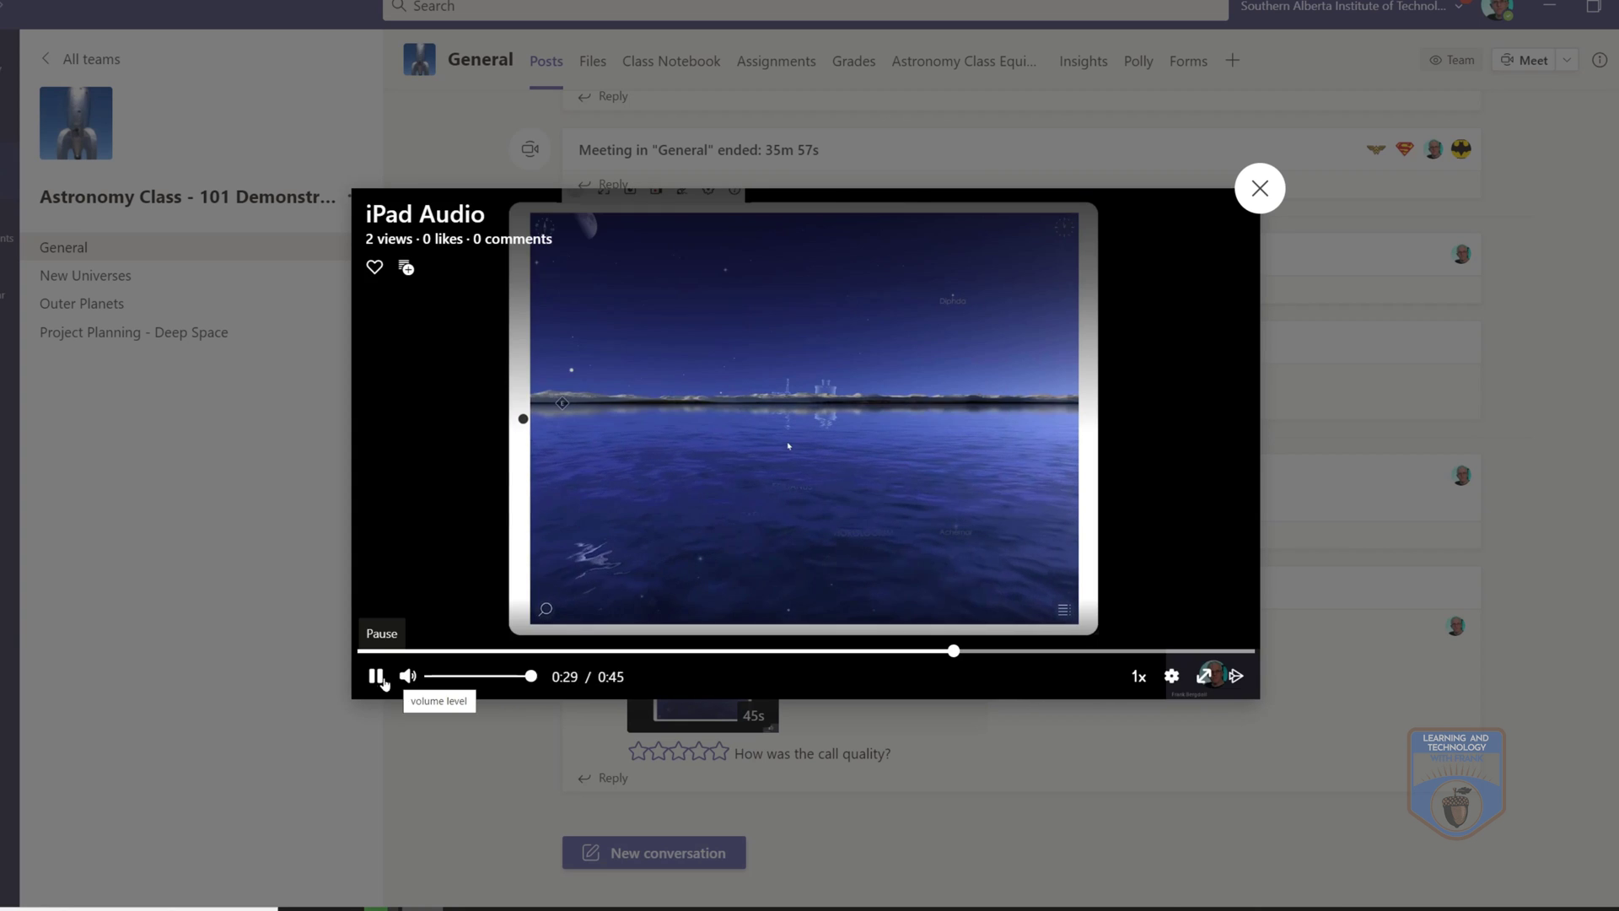
click(376, 676)
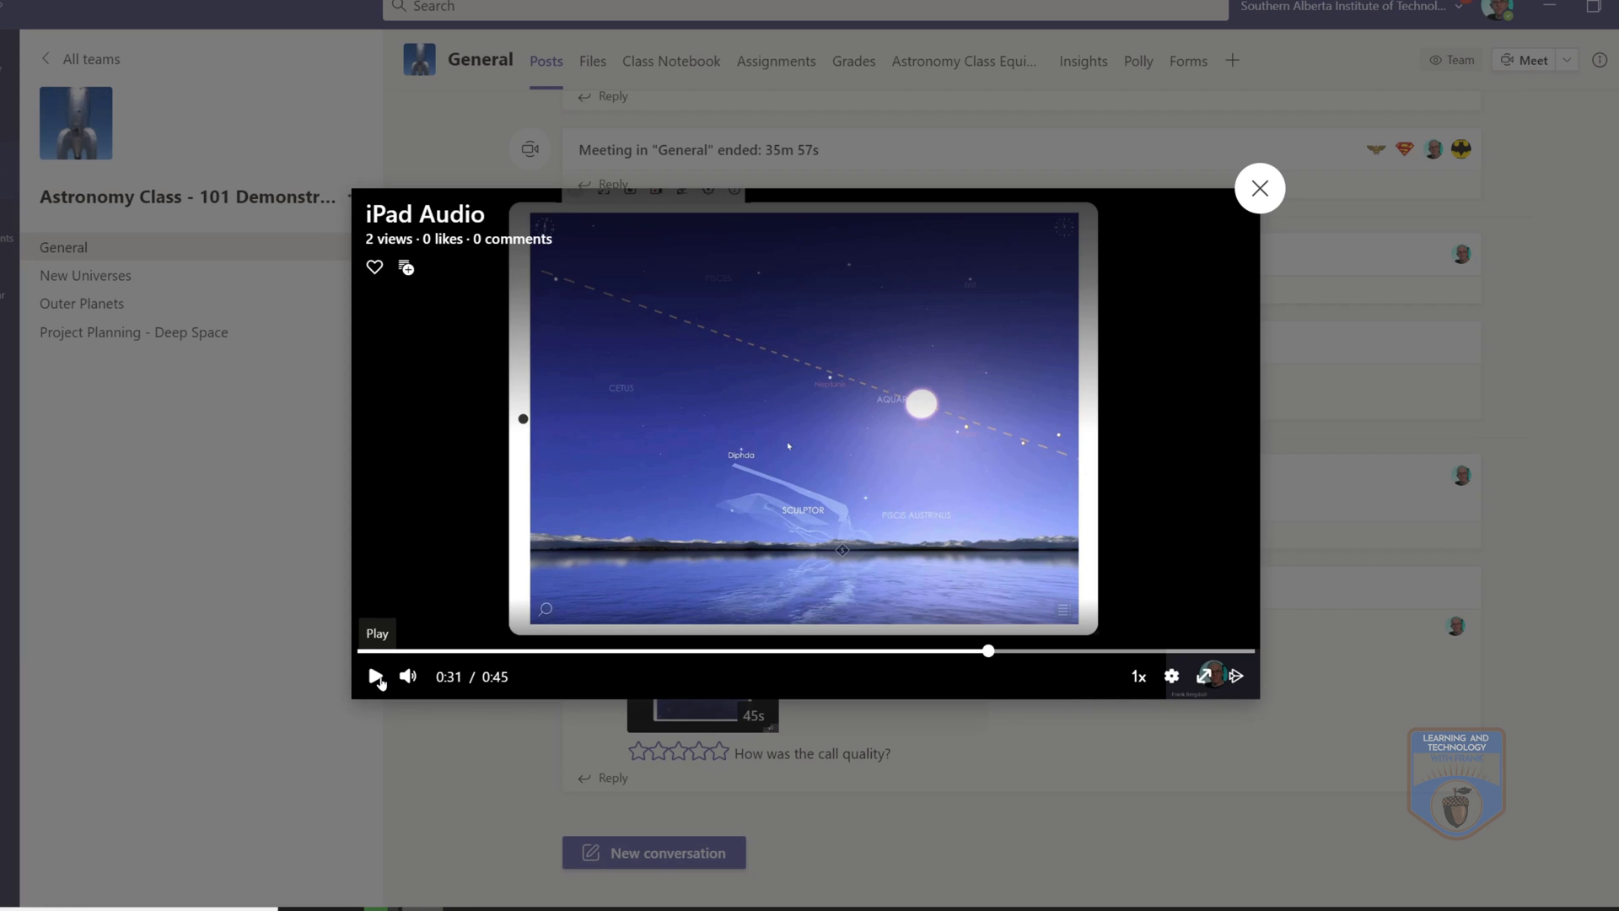
click(377, 677)
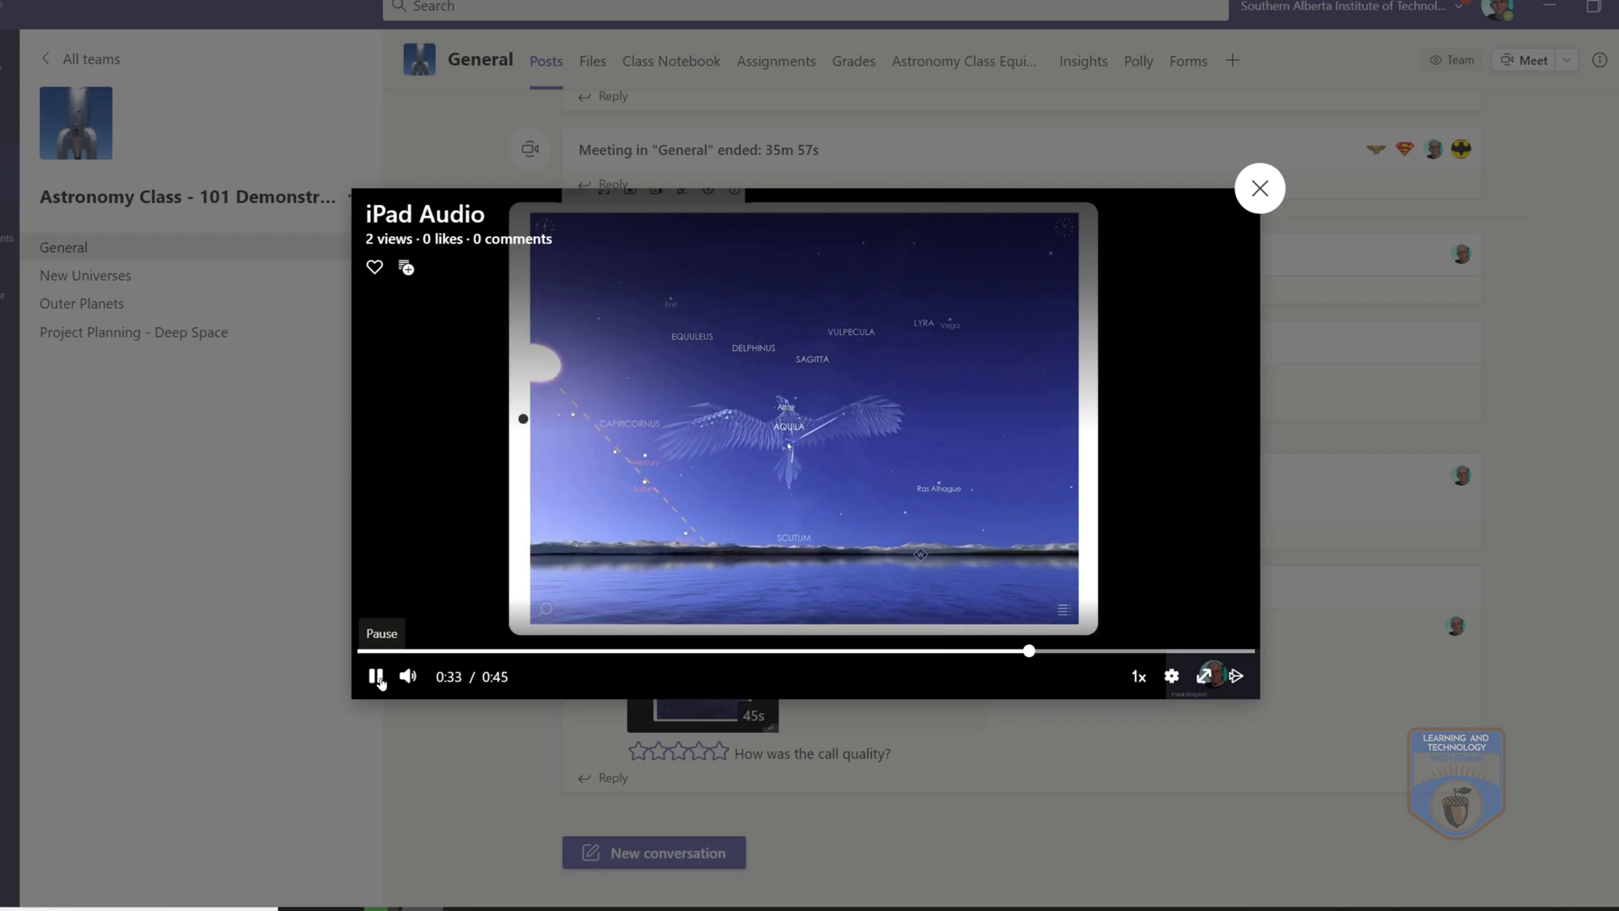
click(377, 677)
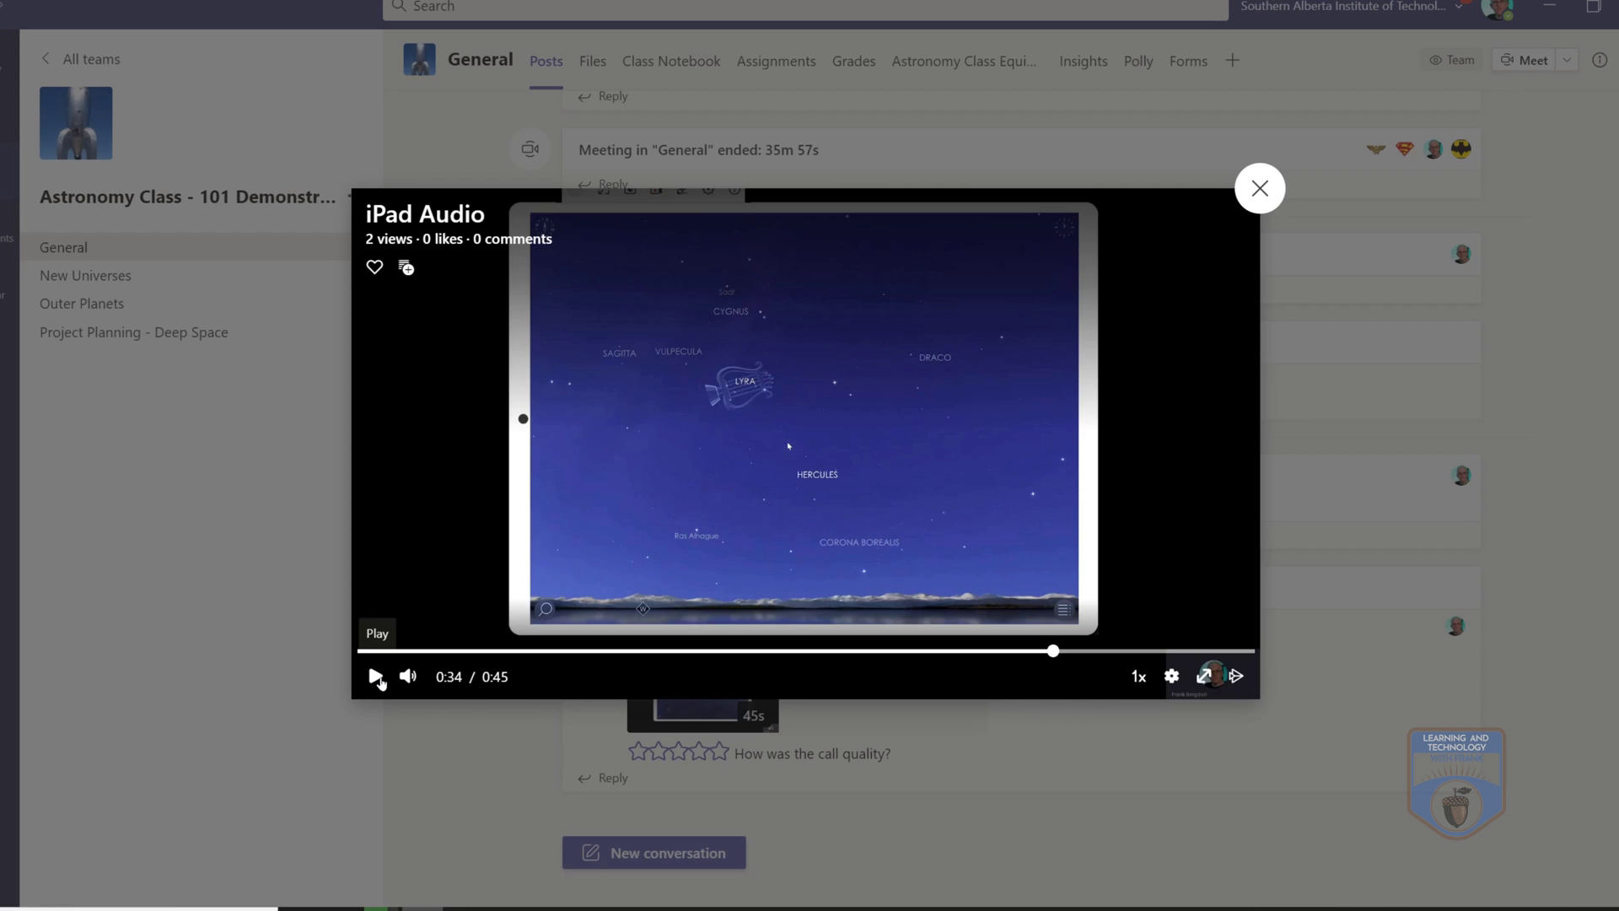